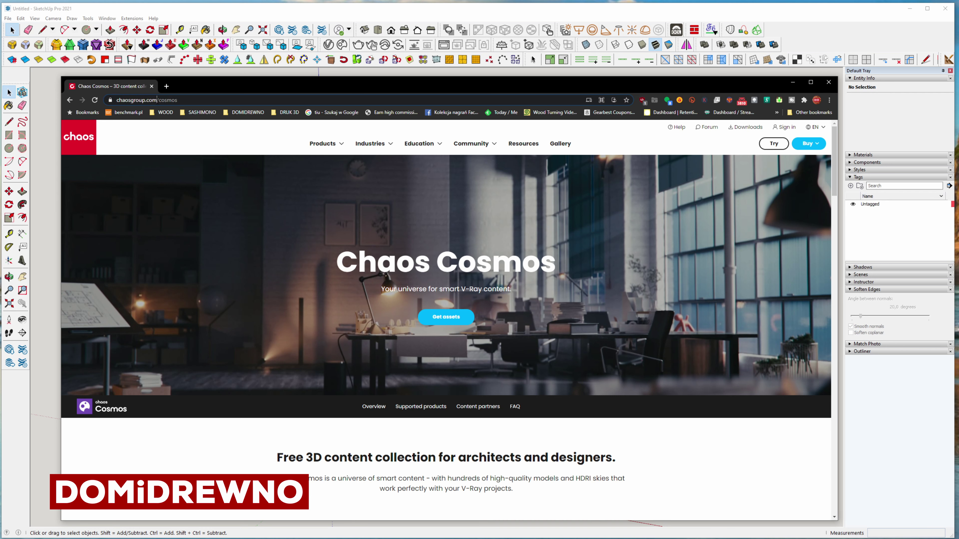
Review the Chaos Cosmos overview page and its address on chaosgroup.com/cosmos
left_click_drag(116, 100, 157, 100)
left_click(234, 103)
left_click_drag(339, 260, 556, 264)
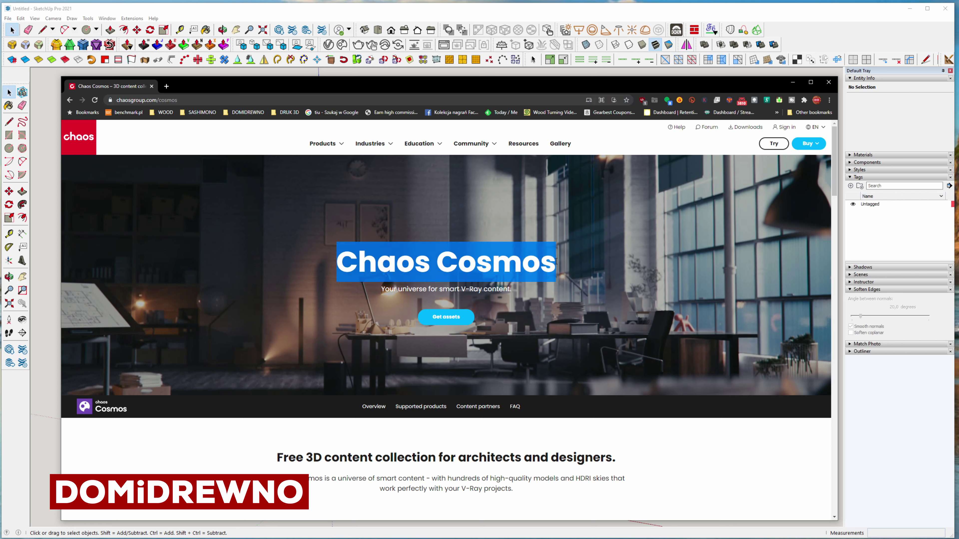
left_click(440, 270)
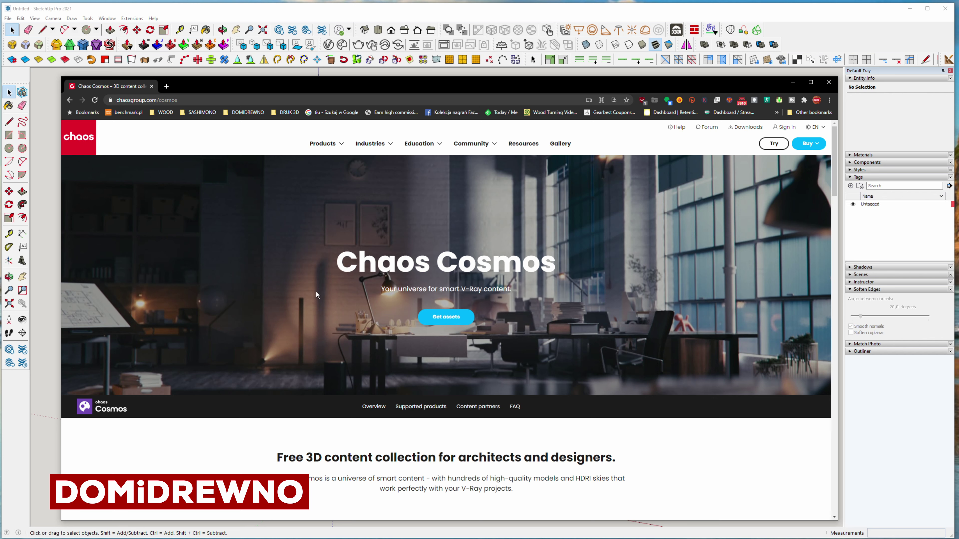
scroll(317, 295, "down", 5)
scroll(316, 296, "down", 1)
scroll(316, 295, "up", 5)
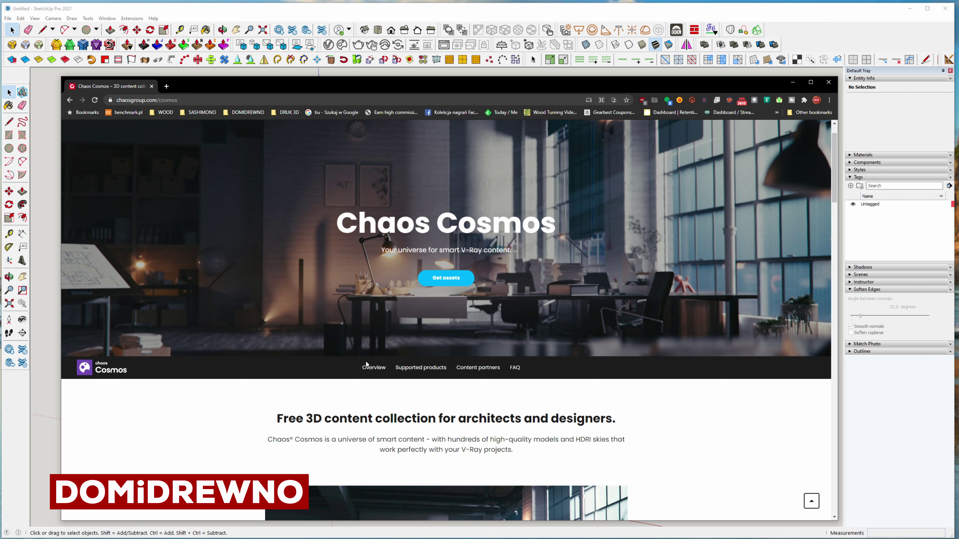
Read the 'How to get assets' page listing four V-Ray versions, then minimize Chrome
left_click(467, 278)
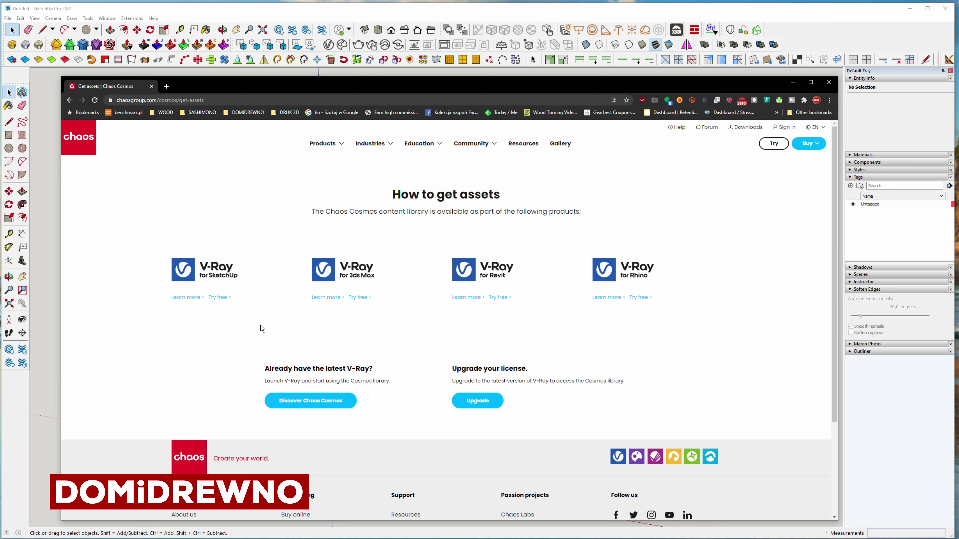
scroll(408, 279, "down", 1)
scroll(409, 278, "down", 3)
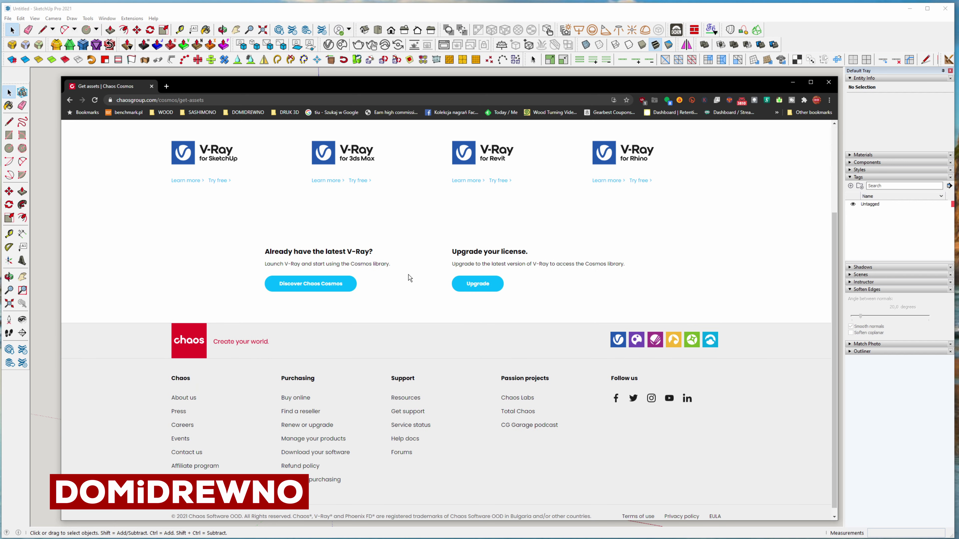
scroll(408, 274, "up", 4)
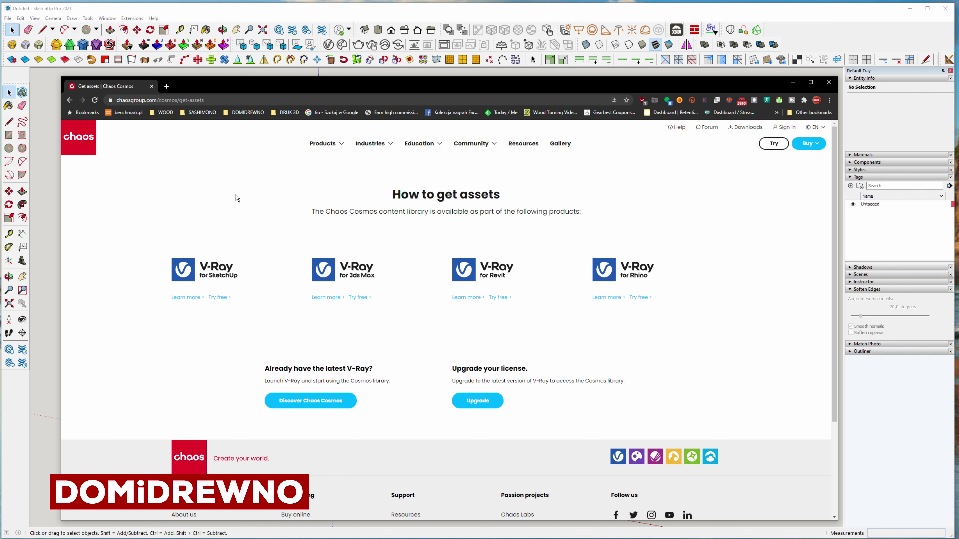
left_click(236, 14)
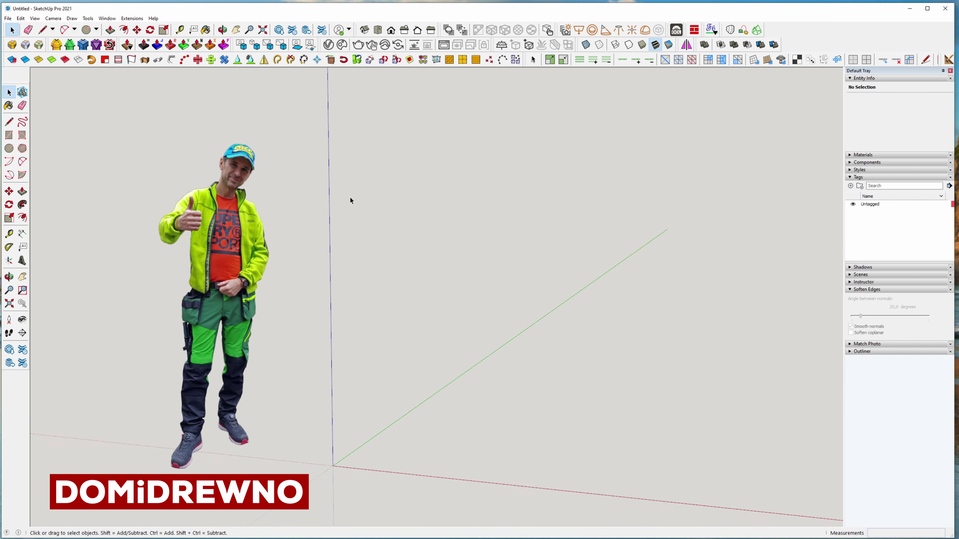
Switch the empty SketchUp model to a front perspective view
scroll(350, 196, "up", 1)
scroll(349, 193, "up", 2)
scroll(350, 194, "up", 2)
scroll(349, 194, "down", 2)
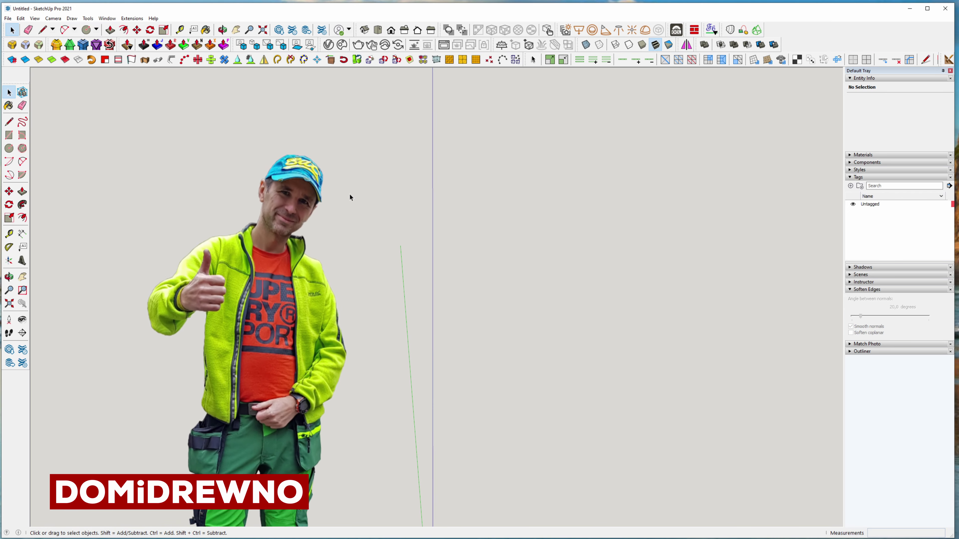
scroll(349, 194, "down", 1)
scroll(349, 193, "down", 1)
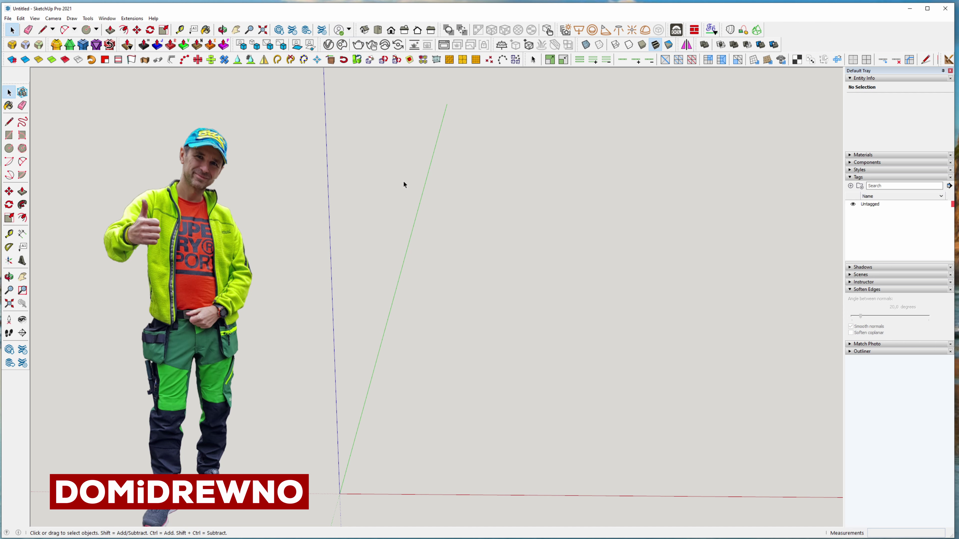
key("F2")
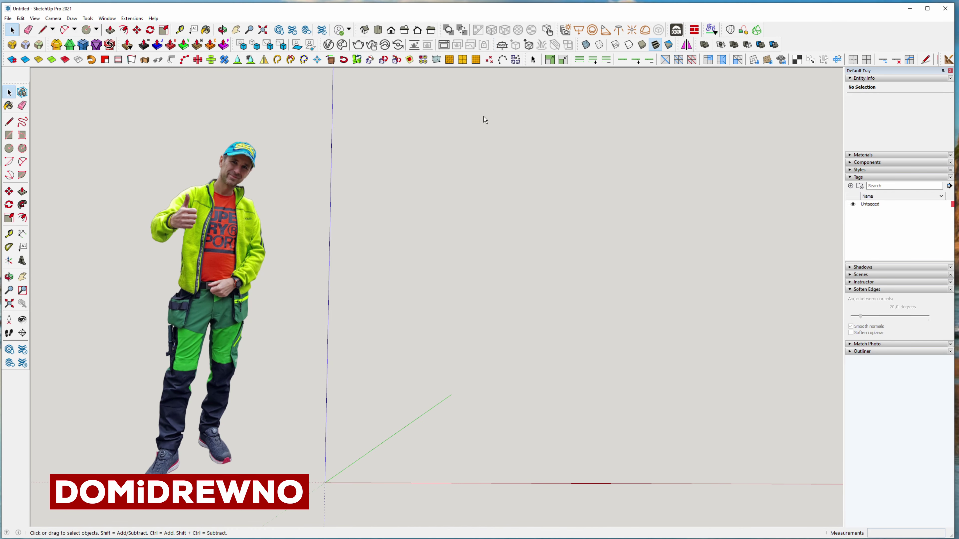
Place a V-Ray infinite plane at the origin and add a dome light
key("x")
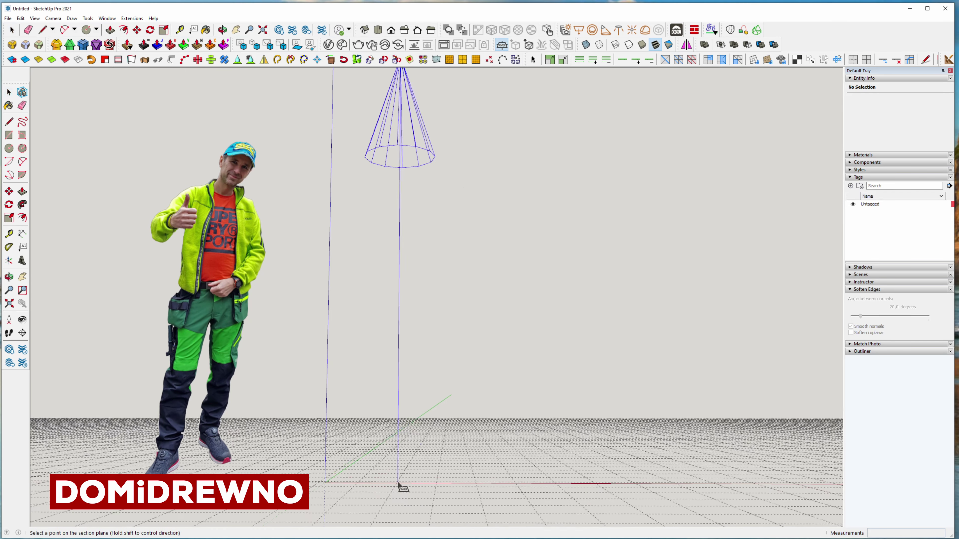
left_click(441, 337)
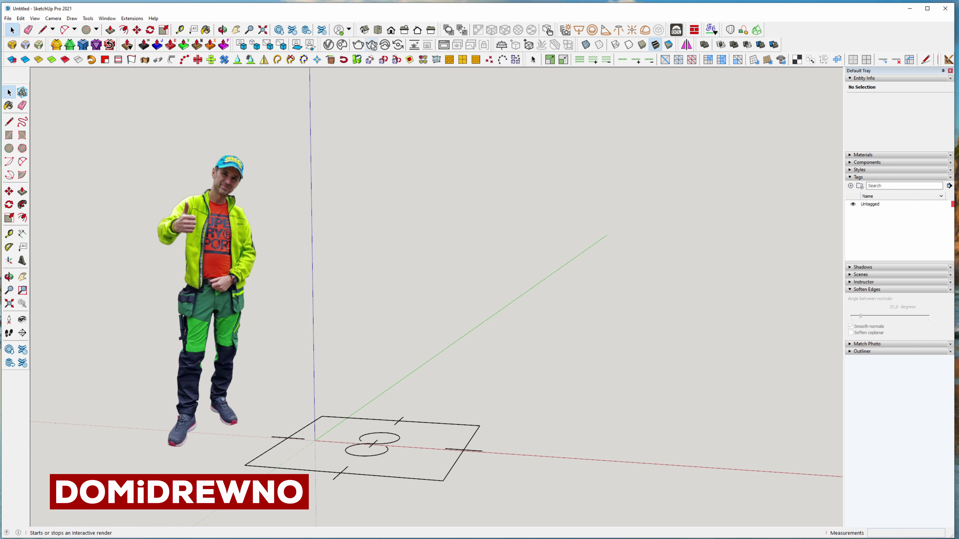
left_click(649, 45)
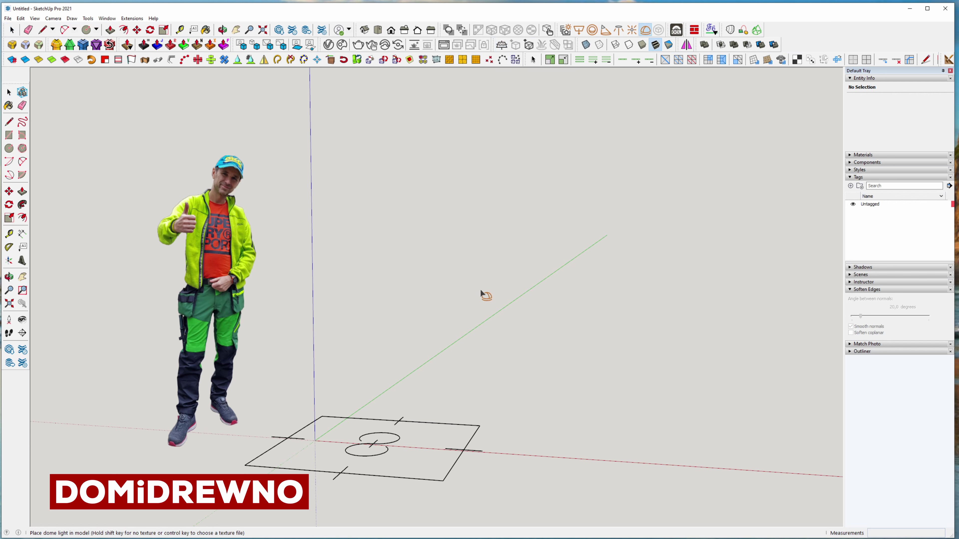
left_click(480, 330)
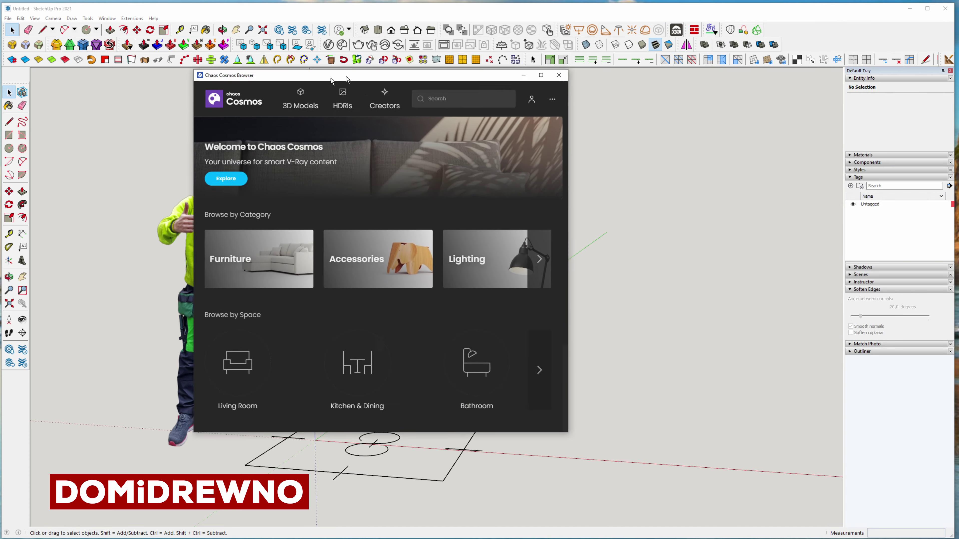
Enlarge the Cosmos Browser and browse Furniture, Lighting, Vegetation, Vehicles and People 3D models
left_click_drag(336, 81, 193, 28)
mouse_move(413, 385)
left_mouse_down()
mouse_move(561, 443)
mouse_move(895, 520)
left_mouse_up()
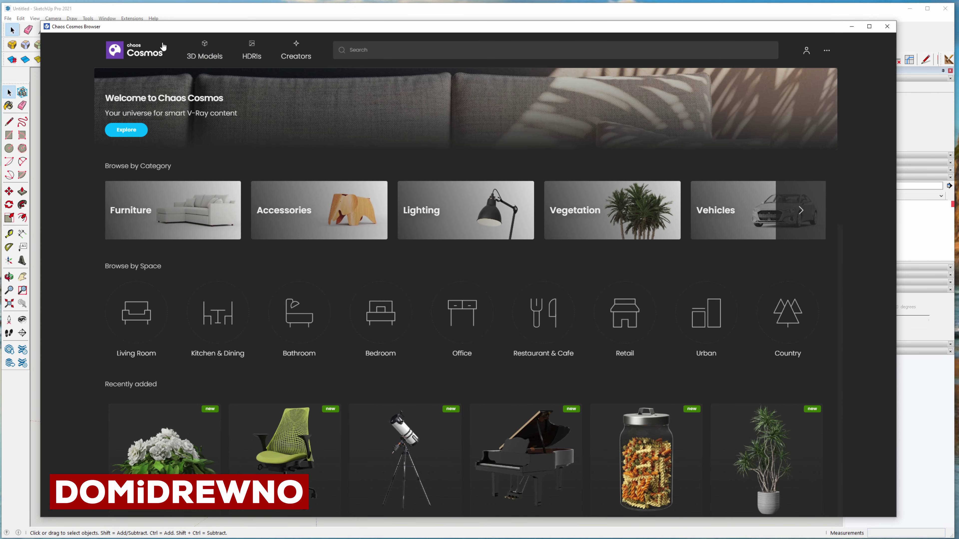
left_click(213, 52)
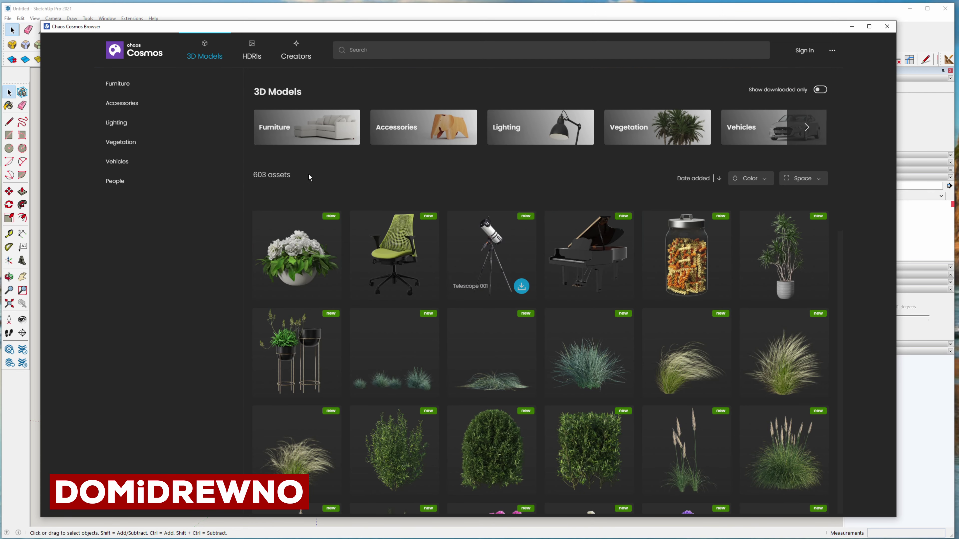
left_click(115, 84)
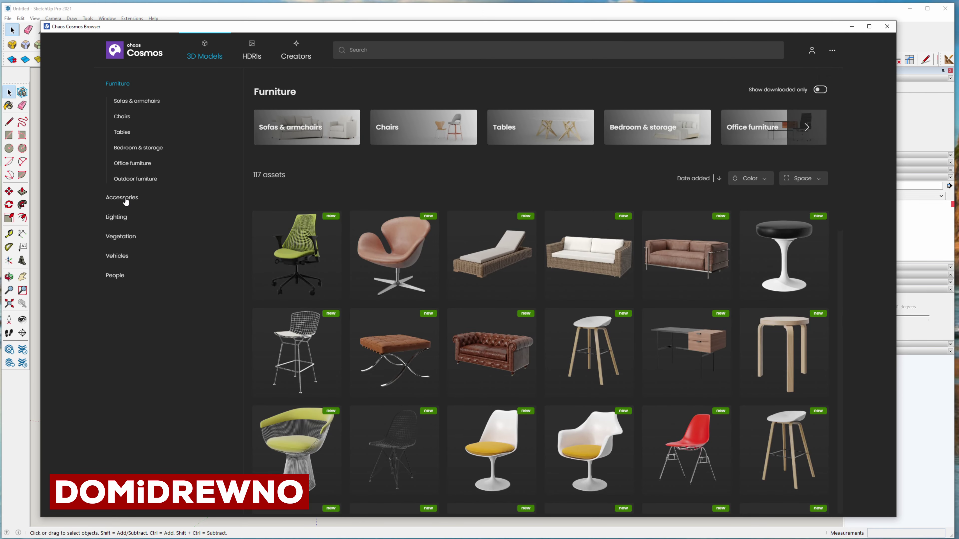
left_click(126, 198)
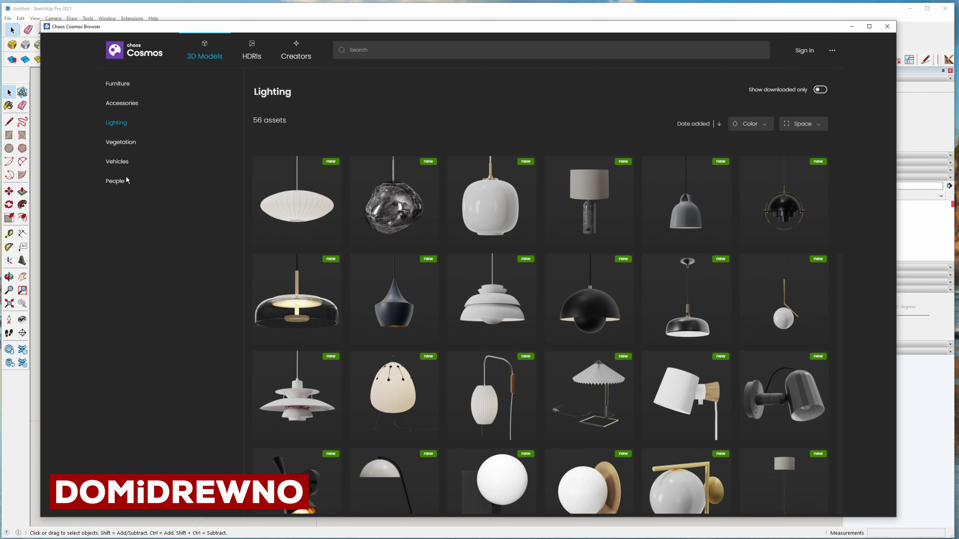
left_click(118, 145)
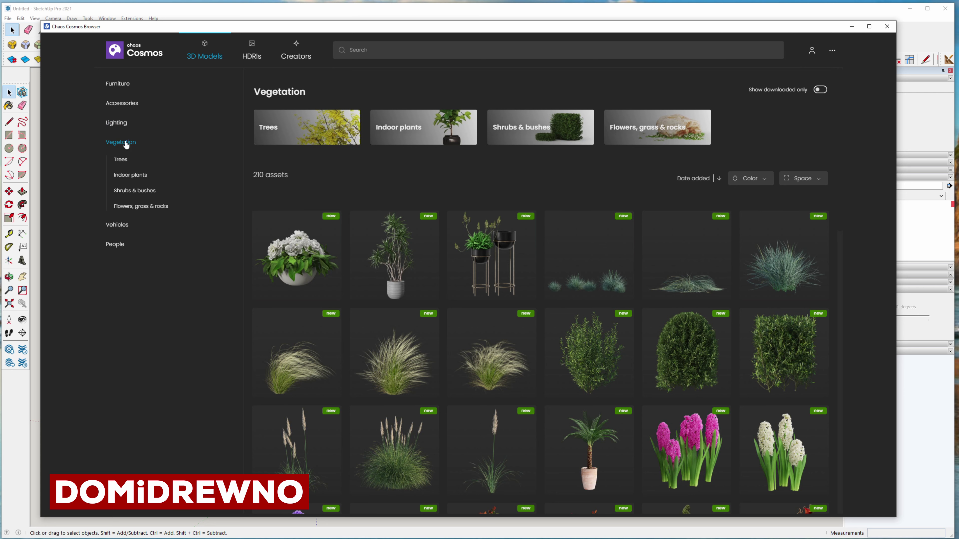
left_click(121, 226)
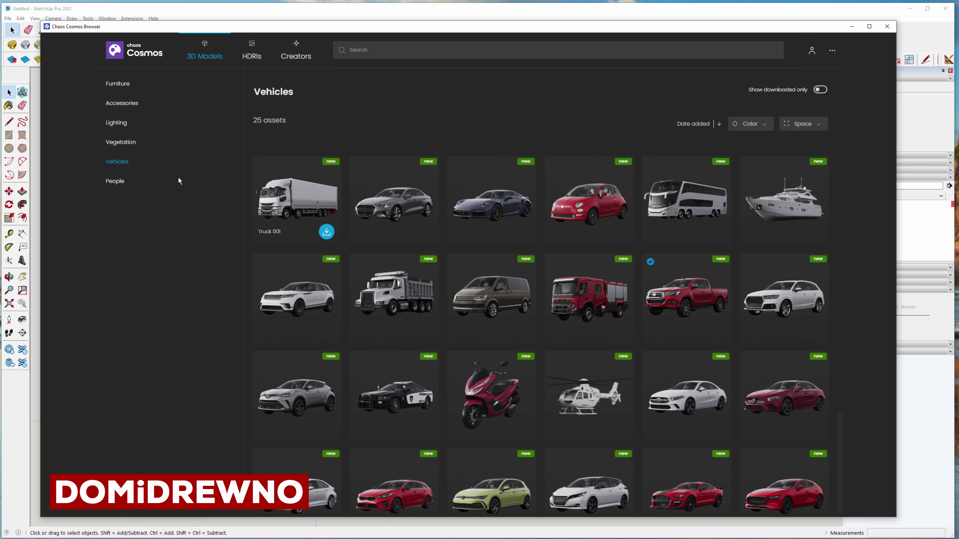
left_click(113, 182)
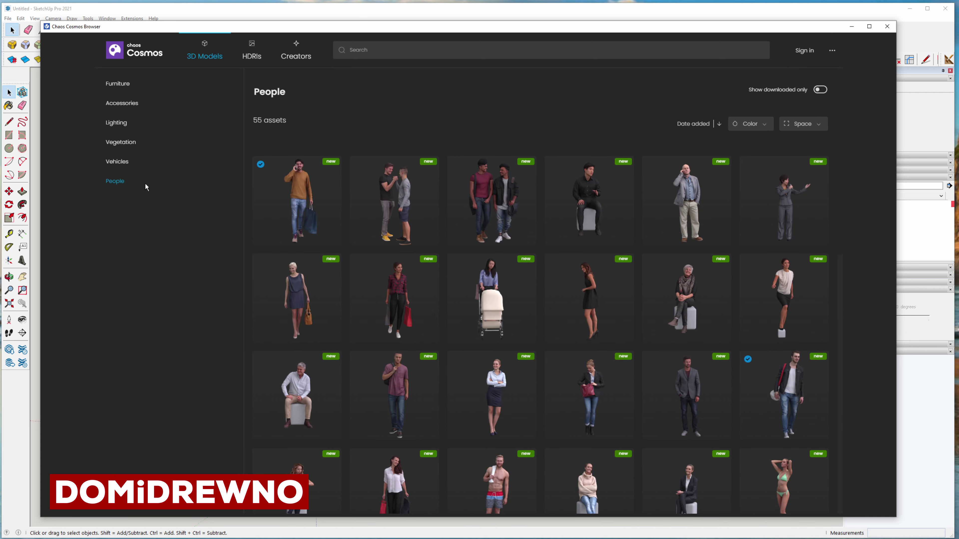
Browse the HDRI sky library, then show the Creators listing of 706 assets
left_click(251, 52)
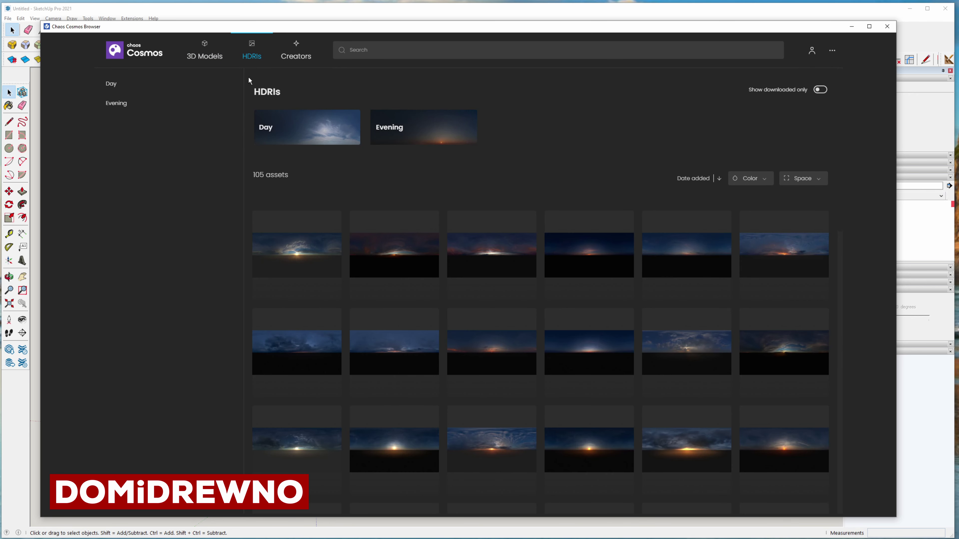
scroll(360, 242, "down", 3)
scroll(375, 261, "down", 2)
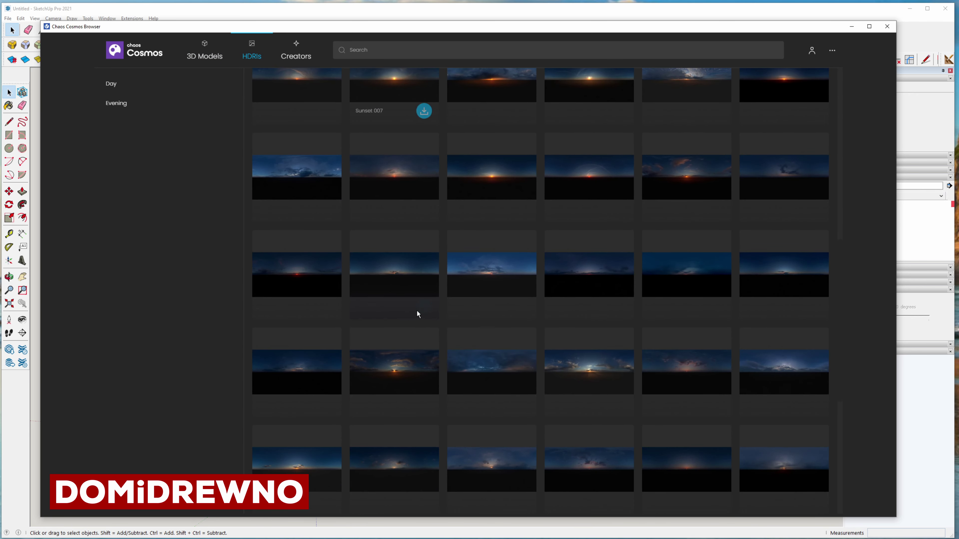
scroll(420, 320, "down", 3)
scroll(419, 325, "down", 3)
scroll(419, 331, "down", 3)
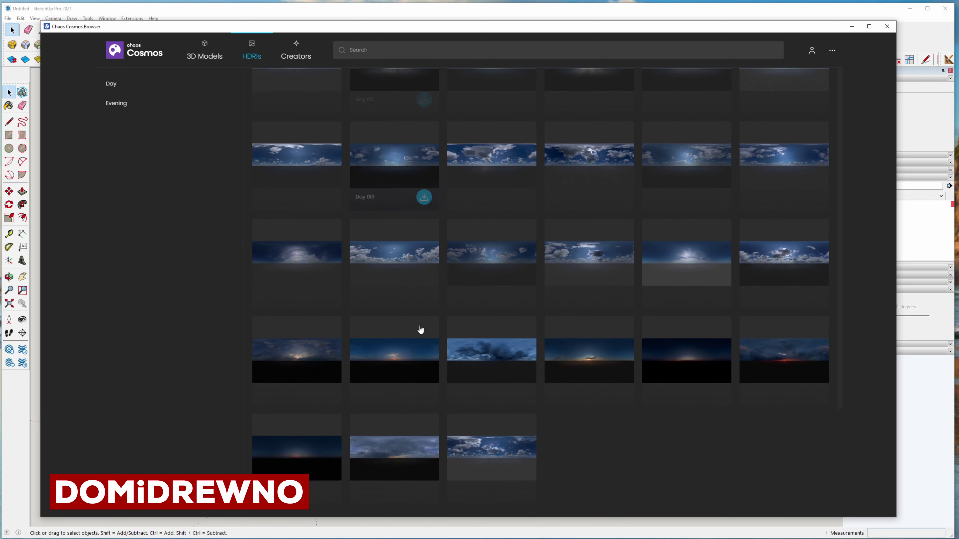
scroll(393, 341, "up", 4)
scroll(351, 302, "up", 4)
scroll(319, 261, "up", 3)
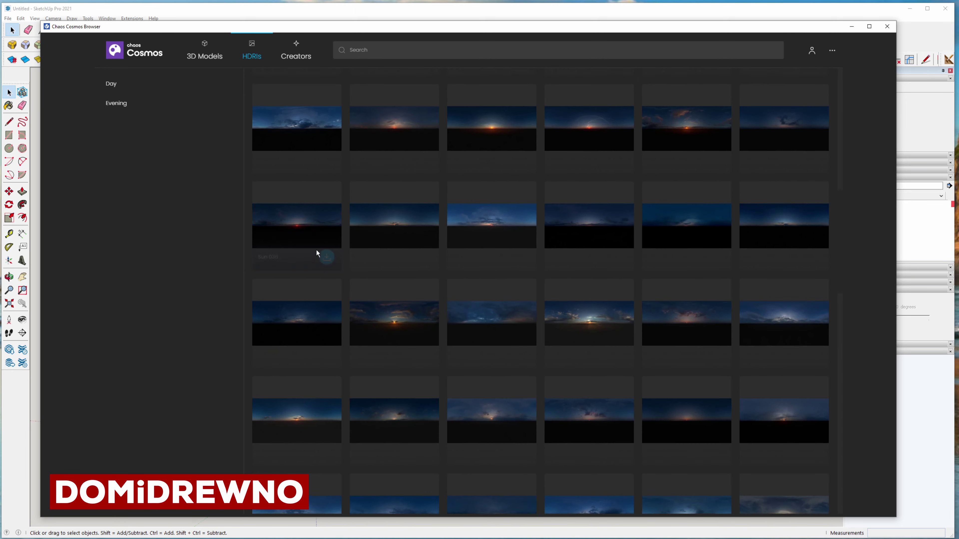
scroll(310, 227, "up", 3)
scroll(306, 209, "up", 2)
left_click(306, 57)
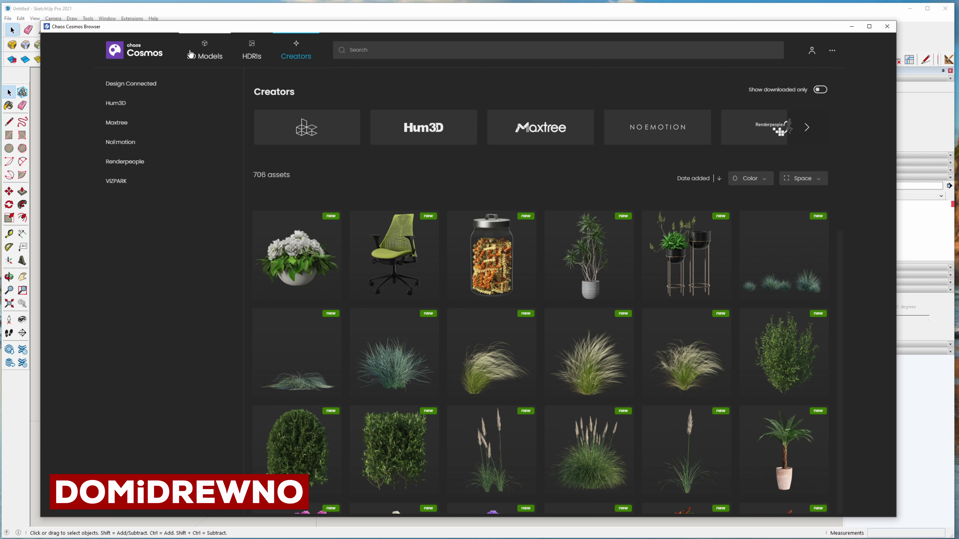
Search the Cosmos library for 'oa' to list the oak trees
left_click(480, 50)
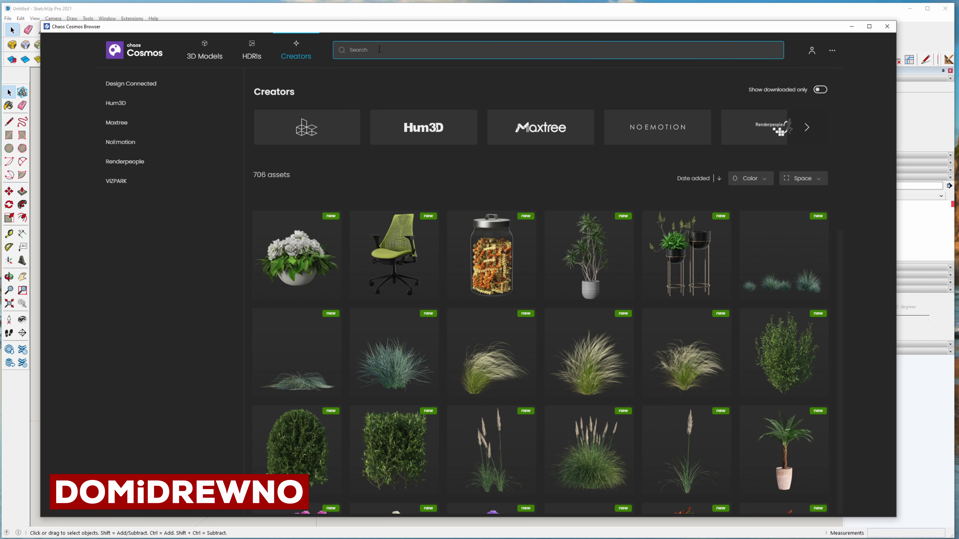
type("oak")
key("Return")
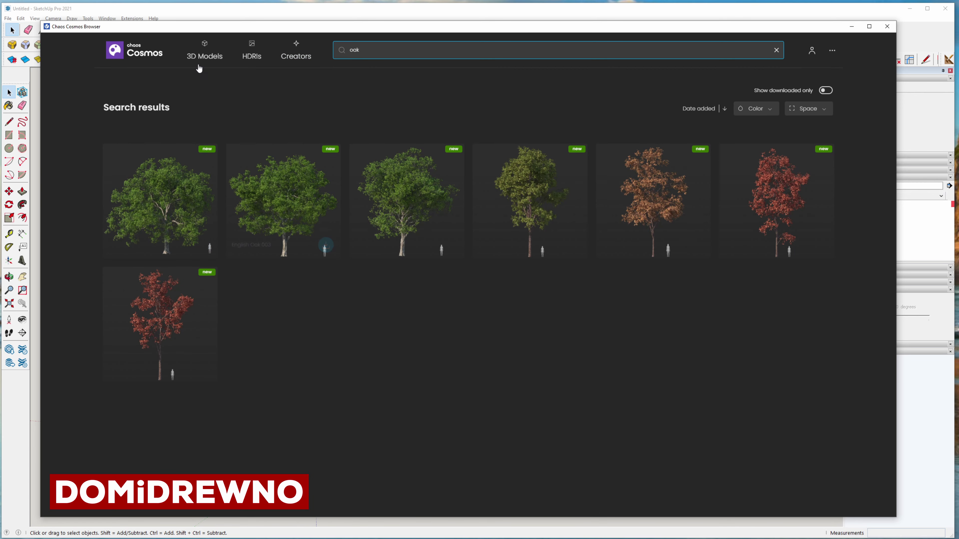
mouse_move(159, 200)
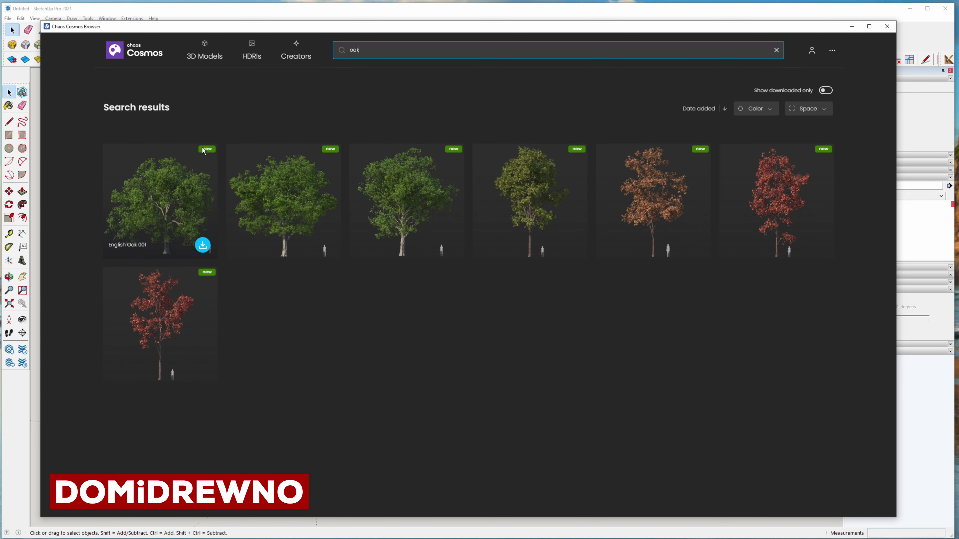
left_click(210, 149)
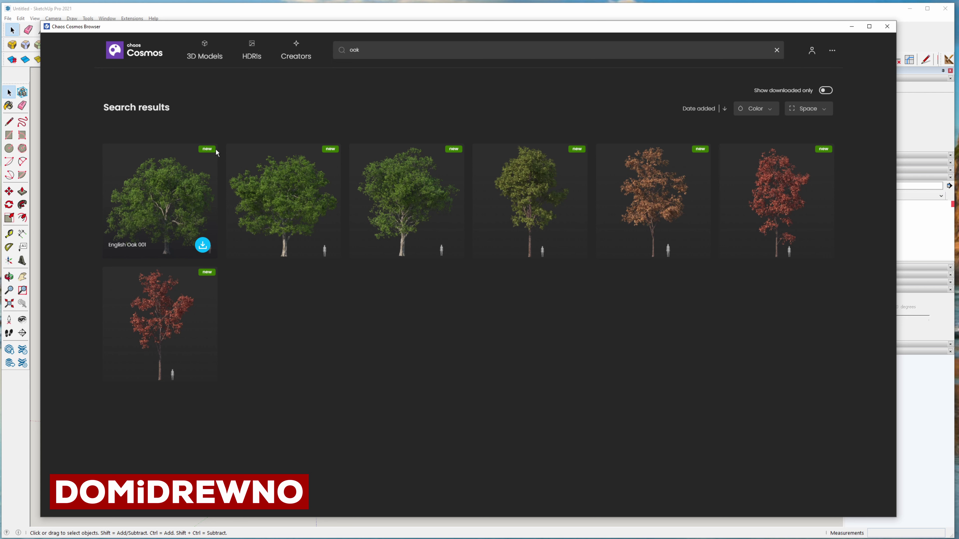
Download English Oak 001, 003, 002 and White Oak 001, 004, 003, 002
left_click(203, 245)
left_click(325, 246)
left_click(448, 246)
left_click(572, 245)
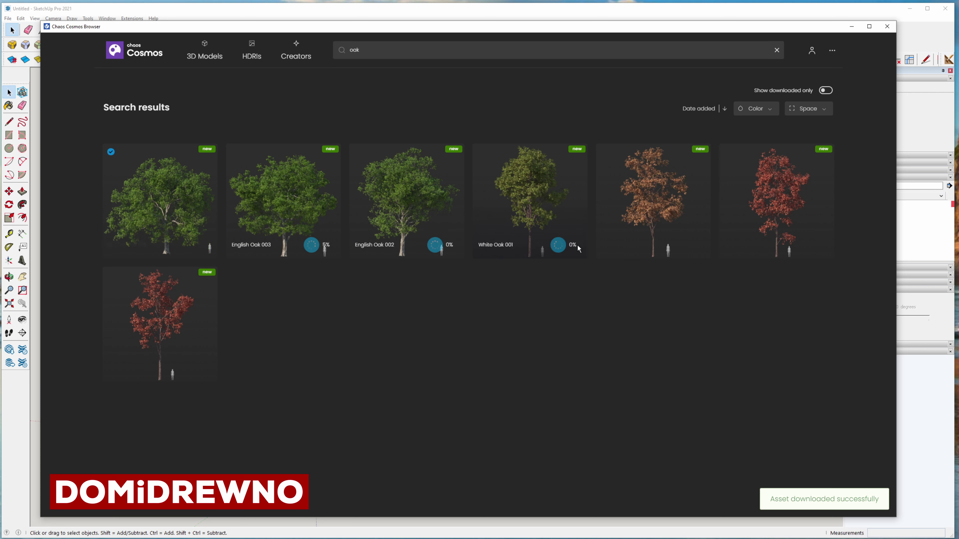
left_click(695, 246)
left_click(818, 246)
mouse_move(159, 324)
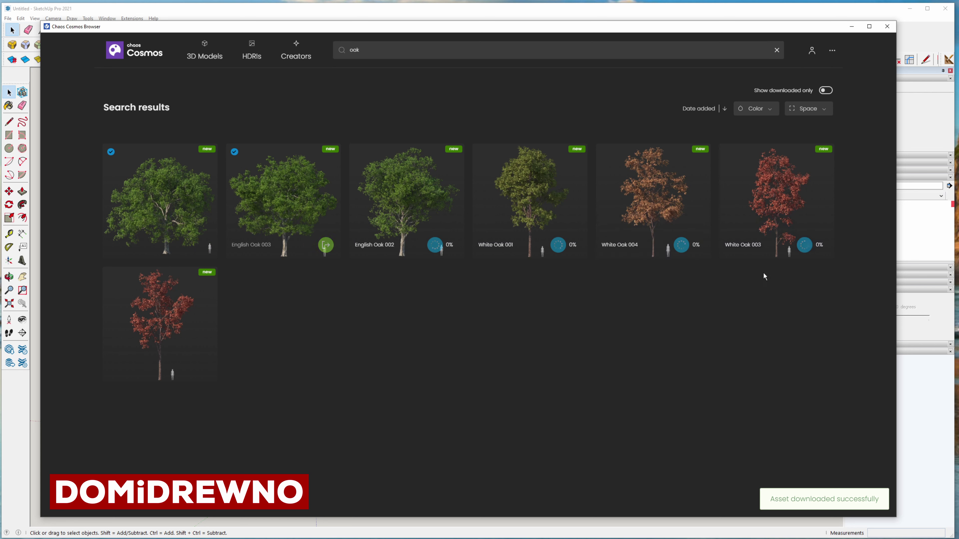
left_click(202, 367)
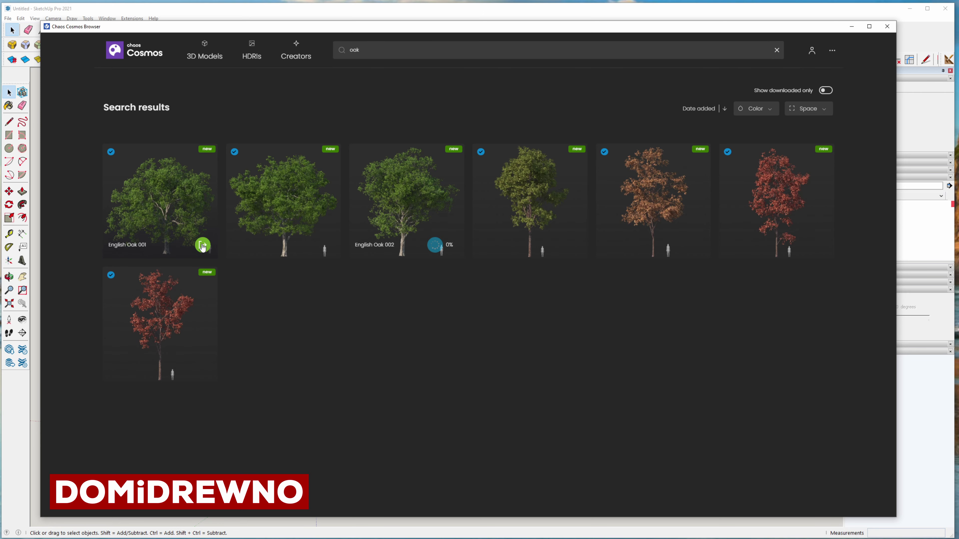
Import English Oak 001 and place one copy on the ground beside the figure
left_click(204, 244)
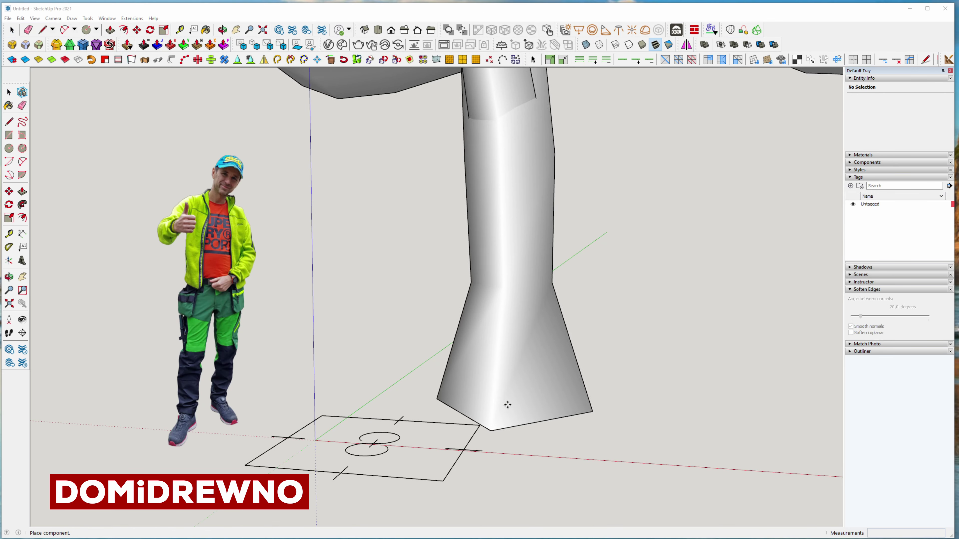
left_click(368, 400)
scroll(435, 404, "down", 1)
scroll(472, 406, "down", 10)
key("space")
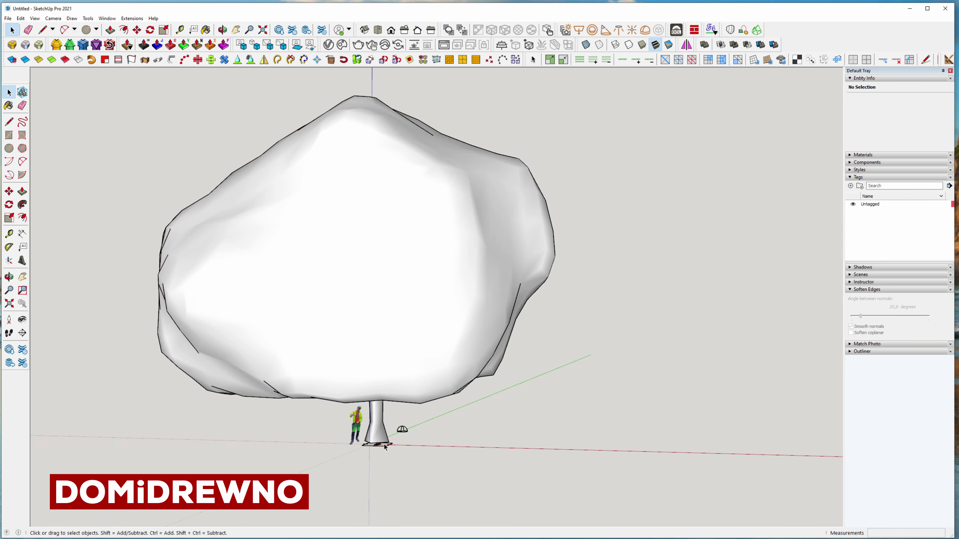
Orbit around the oak, then bring up the V-Ray Asset Editor at the upper left
middle_click_drag(401, 345, 428, 280)
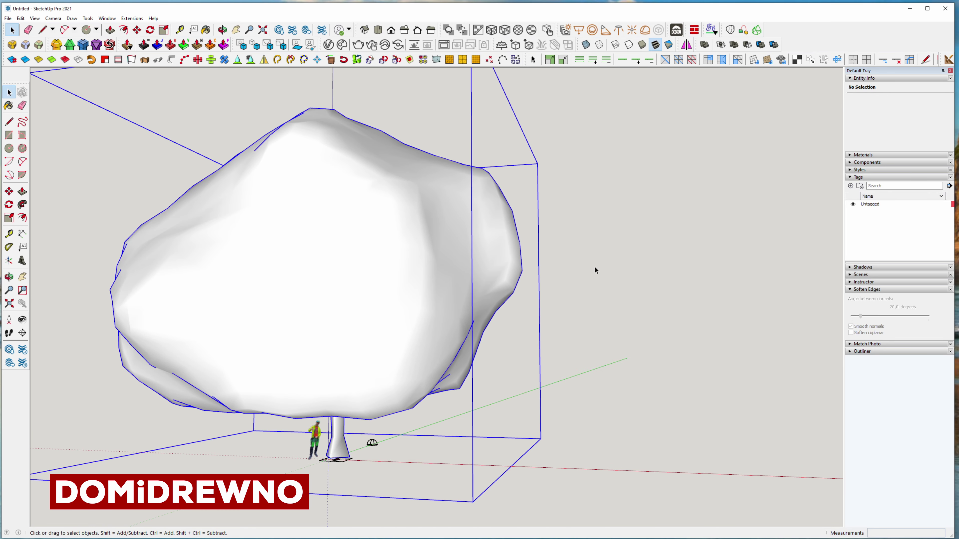
middle_click_drag(601, 285, 443, 295)
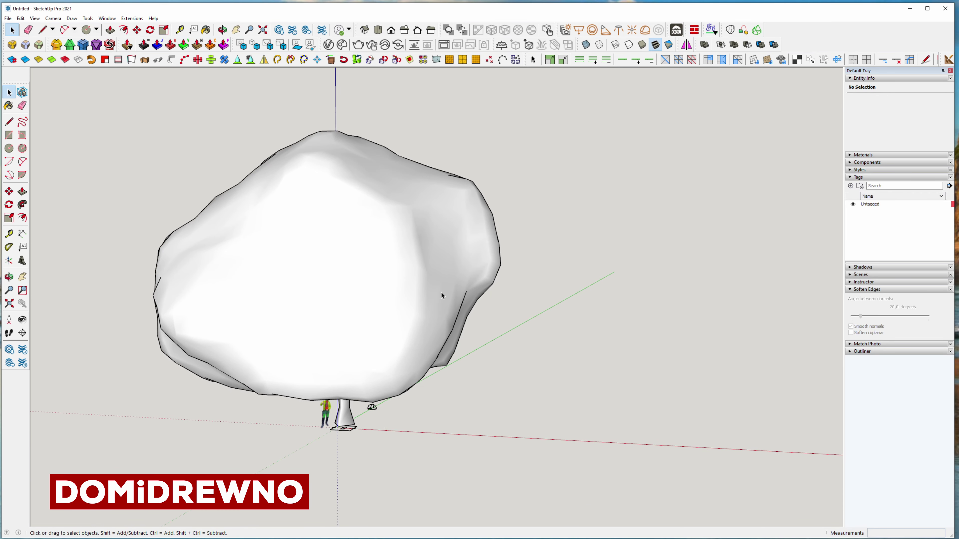
mouse_move(441, 292)
middle_mouse_down()
mouse_move(297, 137)
mouse_move(365, 69)
middle_mouse_up()
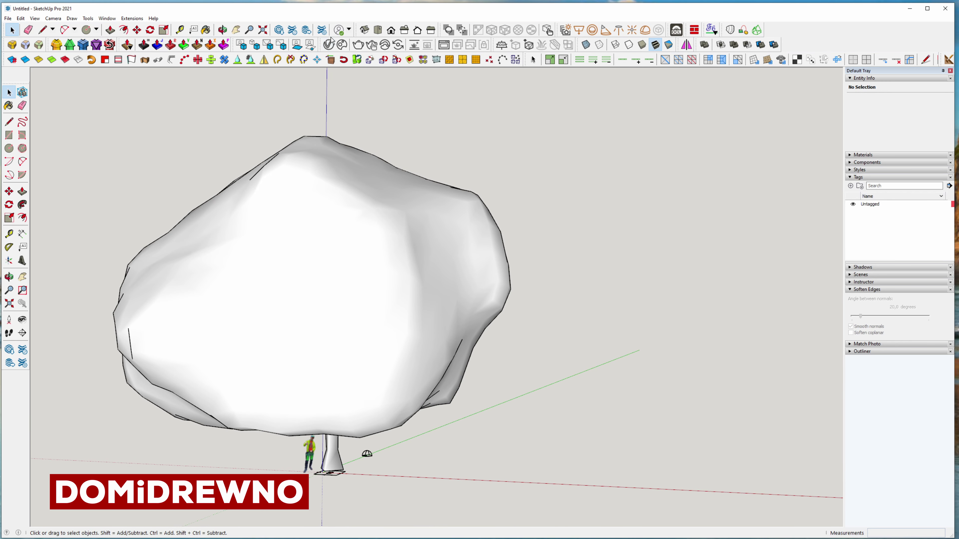
left_click(341, 46)
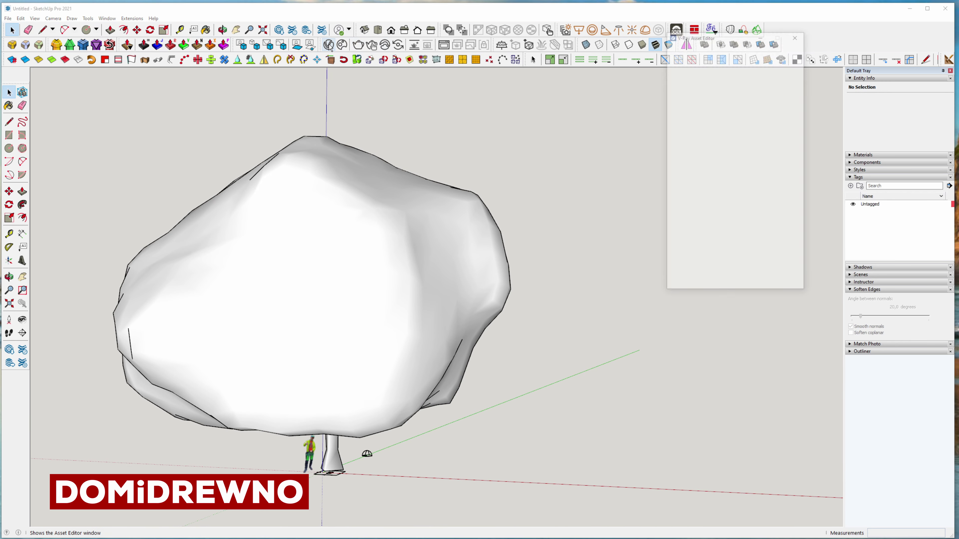
left_click_drag(709, 41, 137, 98)
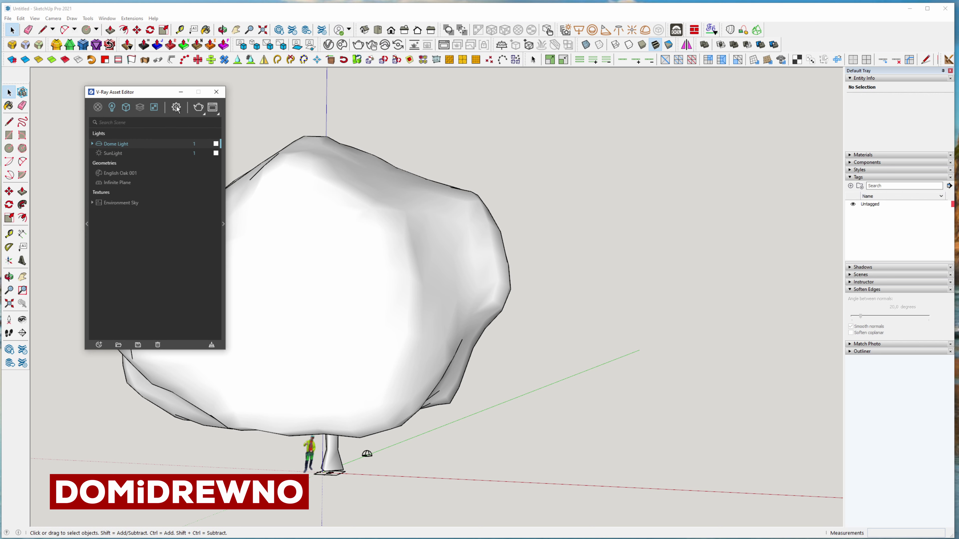
Set the Render Output width to 1600 for a 1600 × 900 image
left_click(177, 107)
left_click_drag(229, 355, 228, 463)
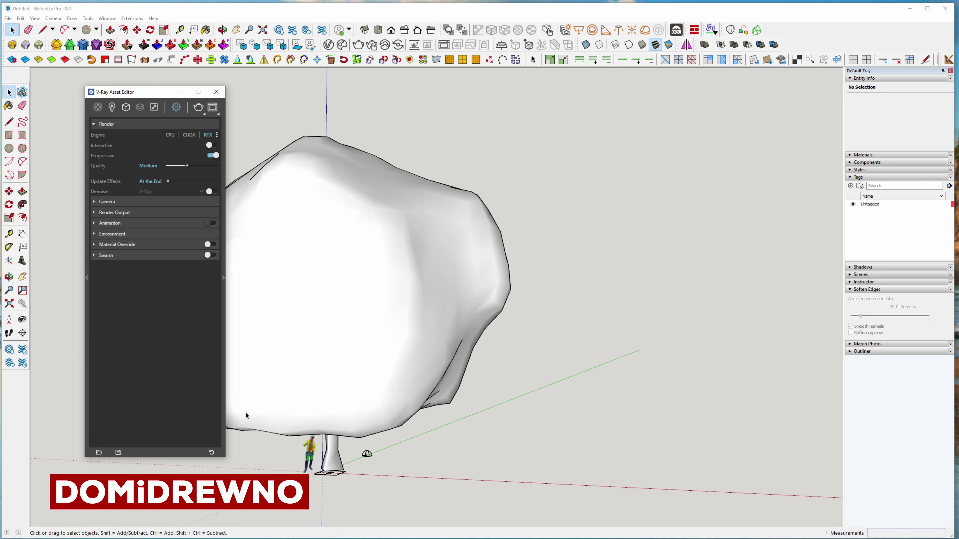
left_click(224, 278)
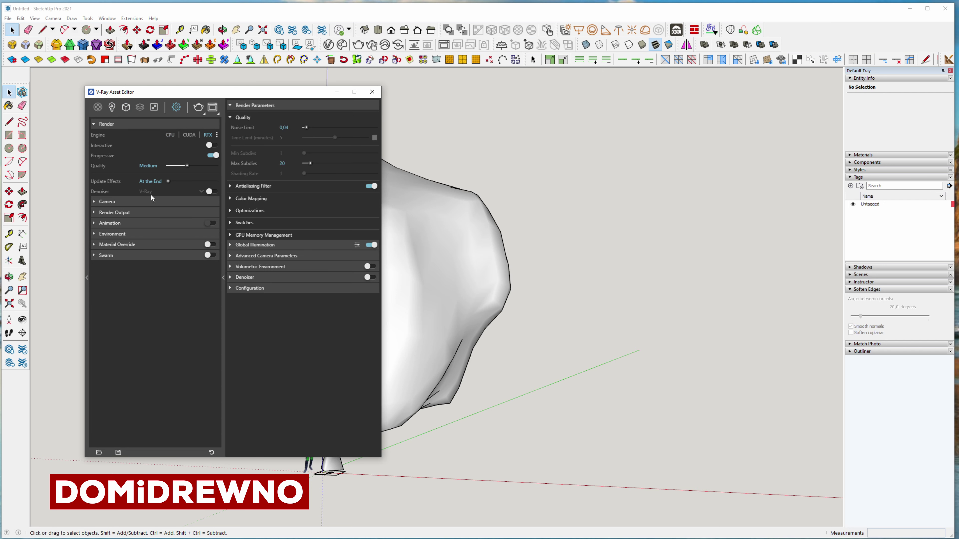
left_click(100, 213)
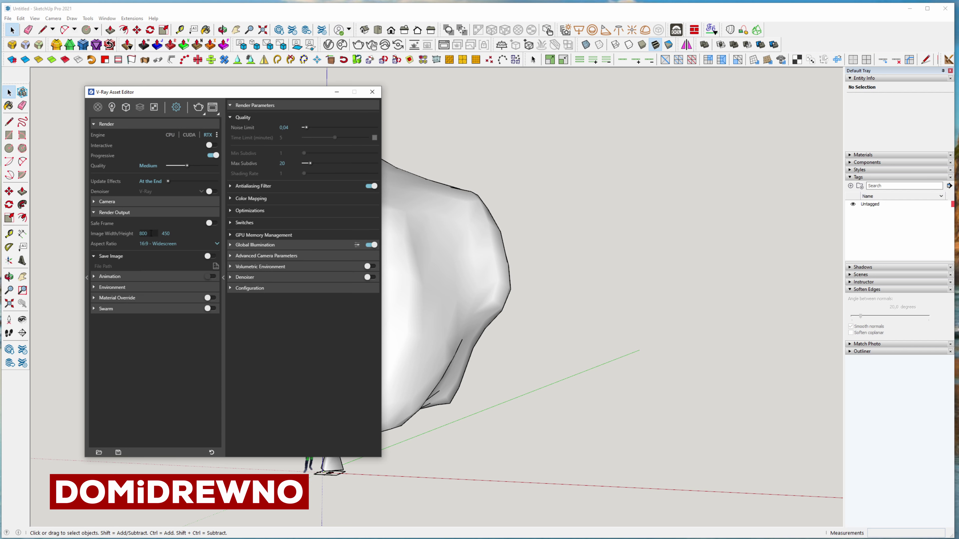
mouse_move(112, 234)
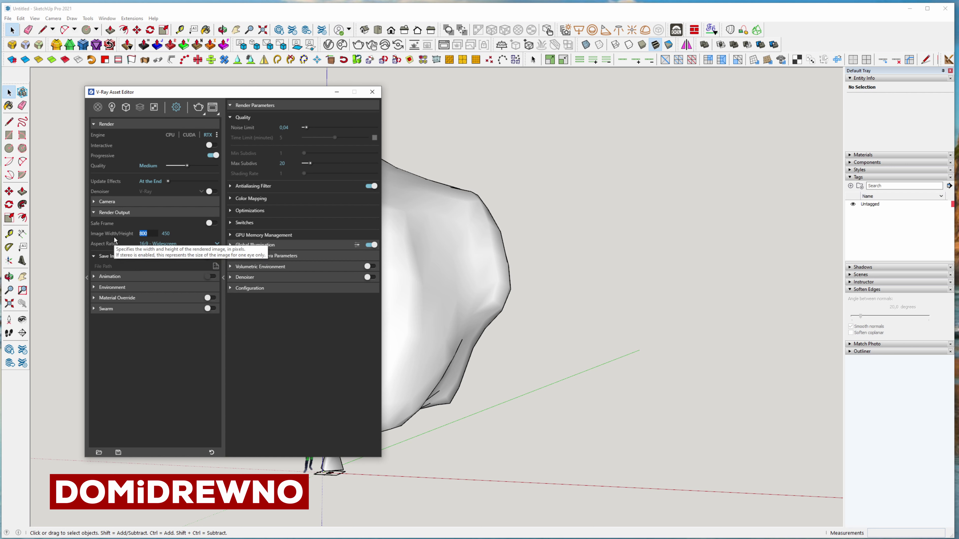
type("1600")
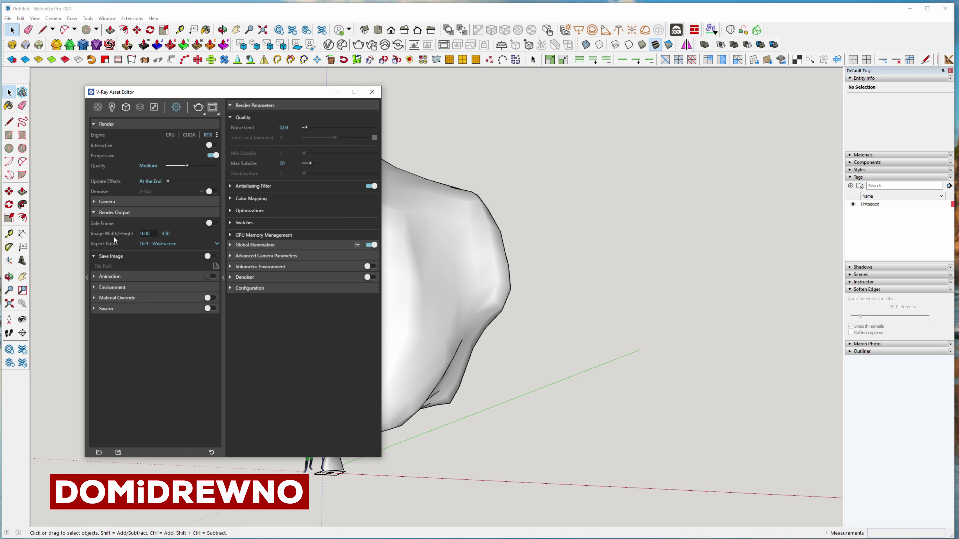
key("Return")
Turn on the Denoiser and start rendering the scene
left_click(231, 278)
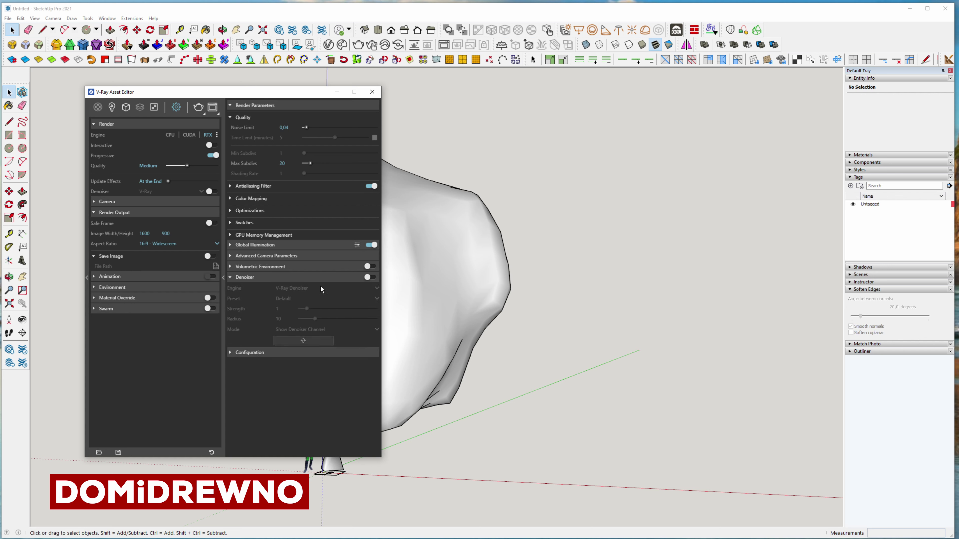
left_click(368, 277)
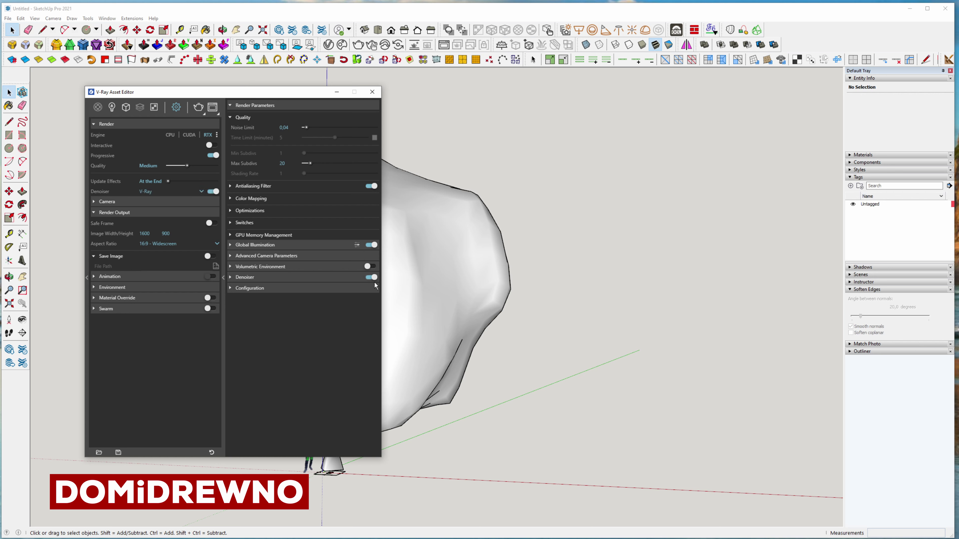
left_click(198, 109)
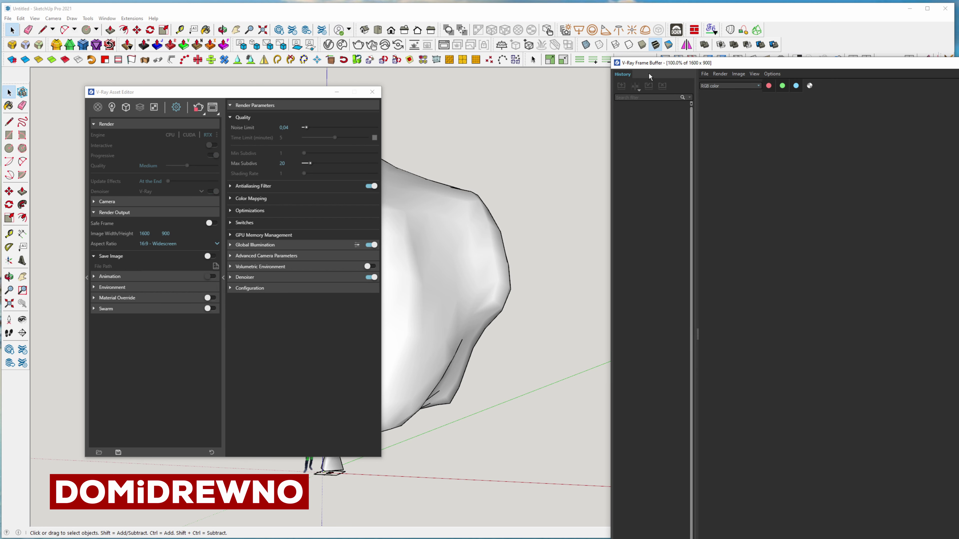
Move the V-Ray Frame Buffer left and widen it to inspect the oak render
mouse_move(797, 66)
left_mouse_down()
mouse_move(282, 34)
mouse_move(185, 18)
mouse_move(318, 20)
mouse_move(237, 20)
left_mouse_up()
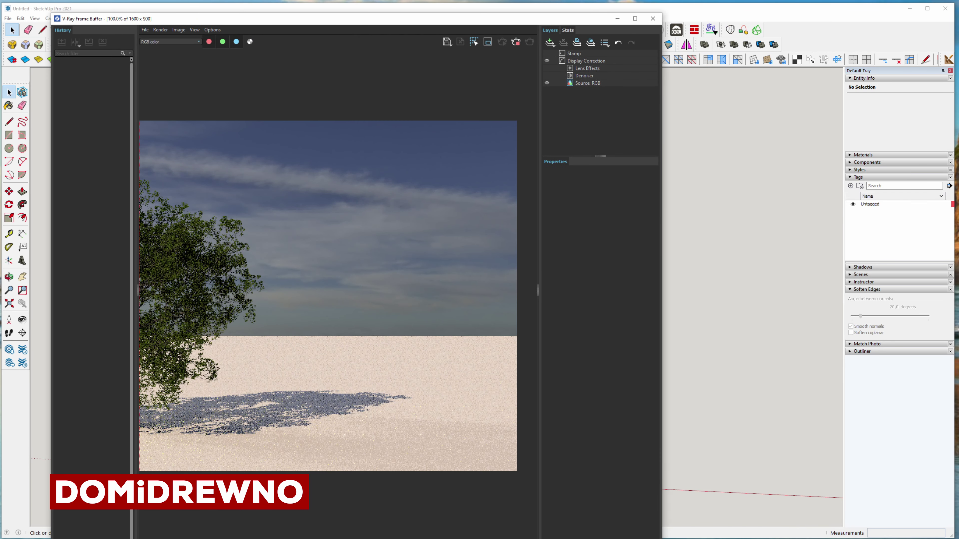
left_click_drag(661, 537, 929, 526)
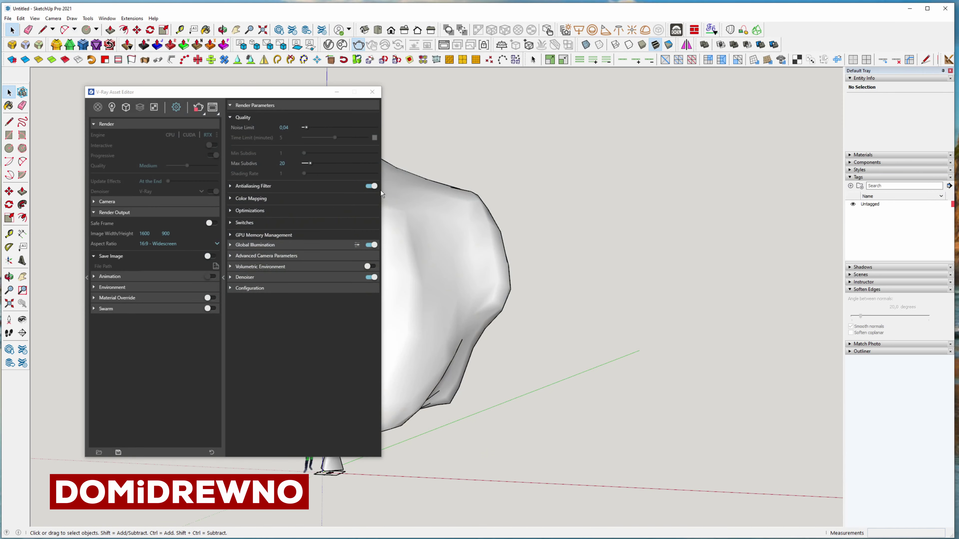
Set the SunLight intensity multiplier to 0 so only the Dome Light lights the scene
left_click(372, 93)
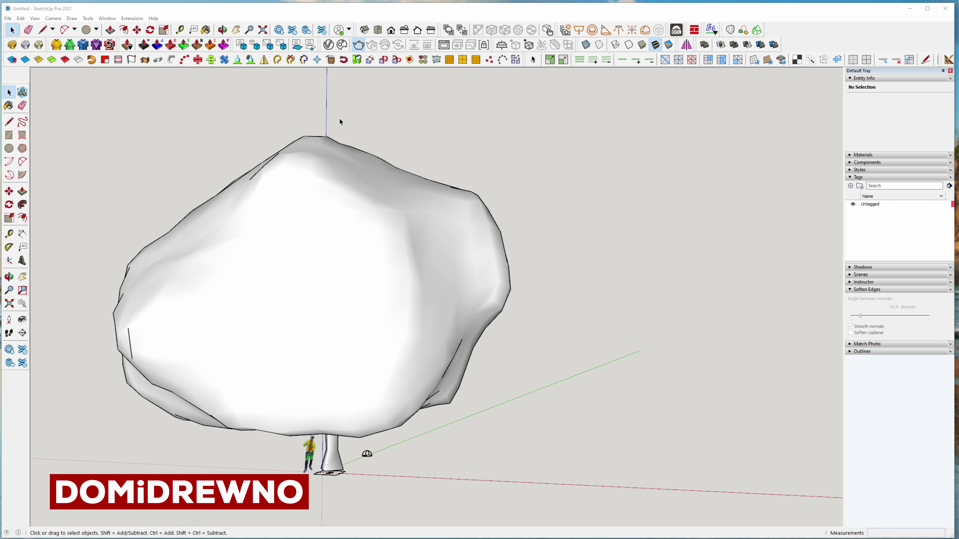
left_click(329, 46)
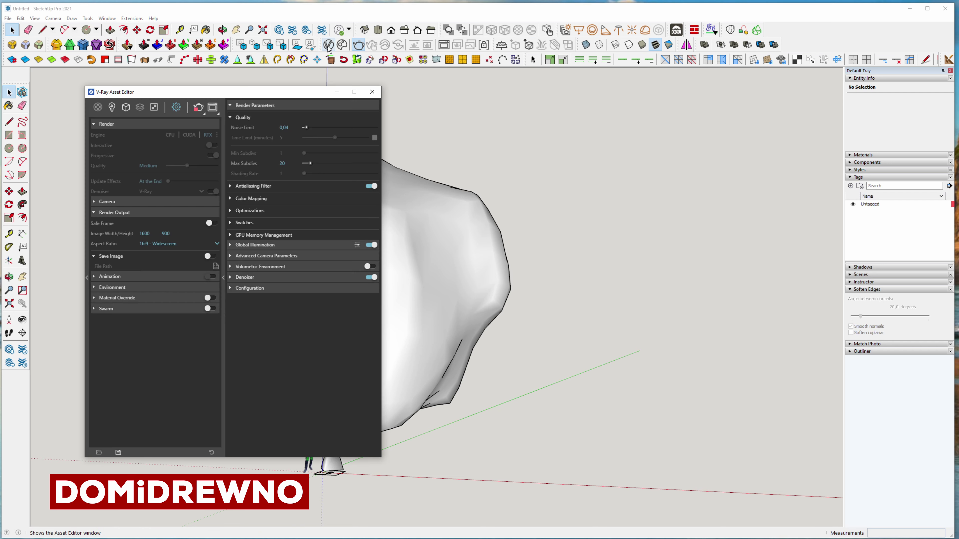
left_click(113, 109)
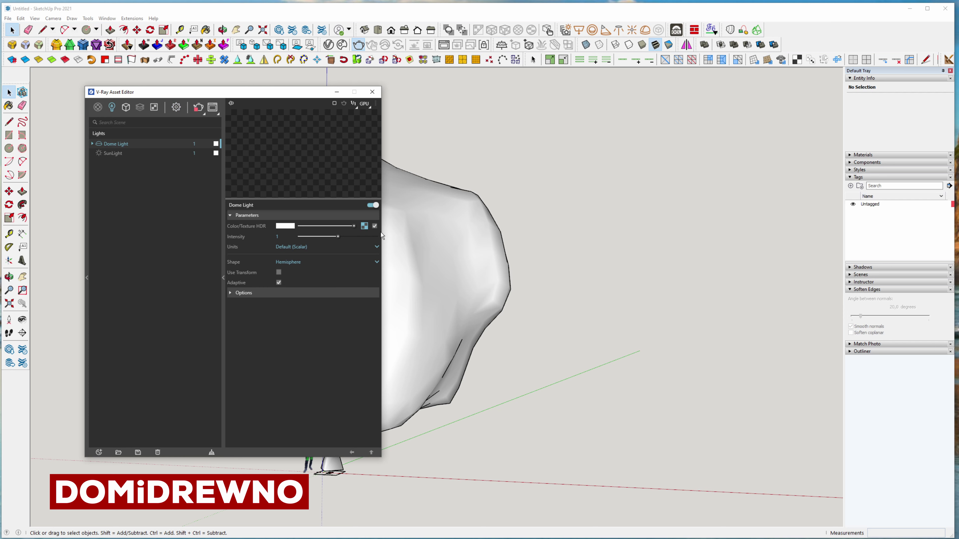
left_click(365, 226)
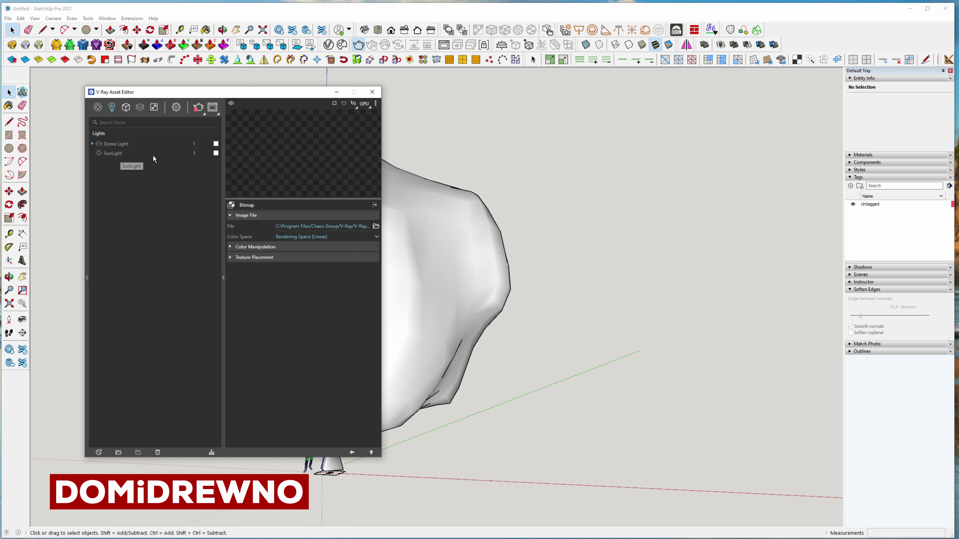
left_click(113, 153)
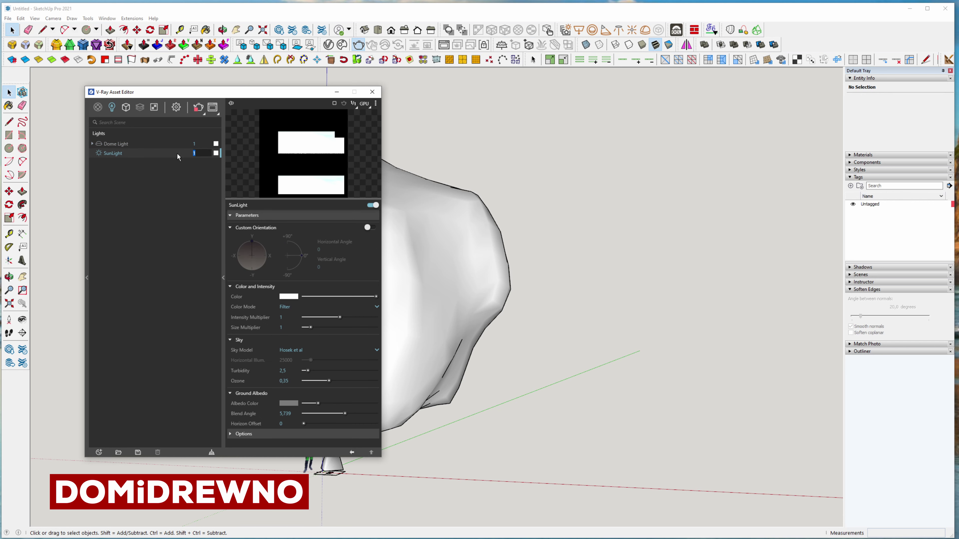
type("0")
key("Return")
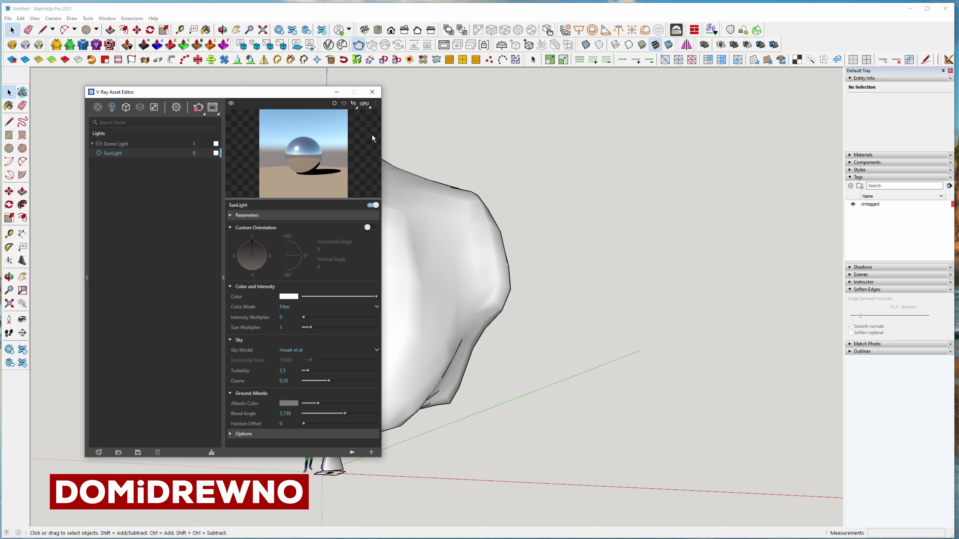
left_click(136, 144)
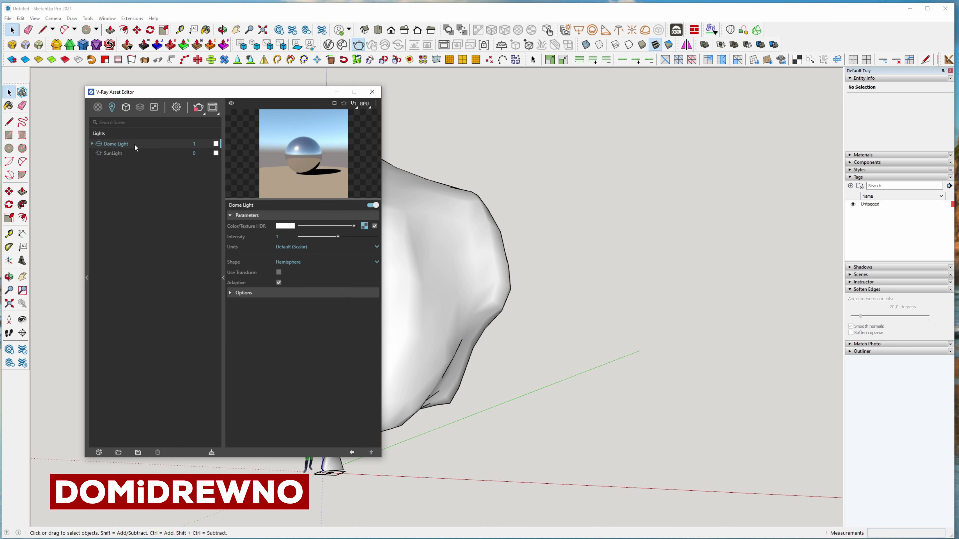
left_click(378, 94)
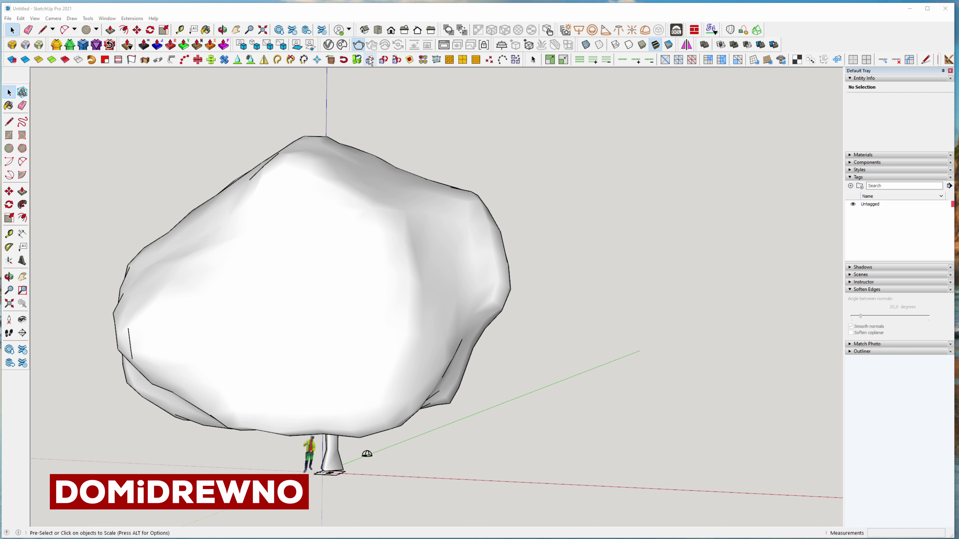
Start an interactive V-Ray render and move its window to the right
left_click(359, 46)
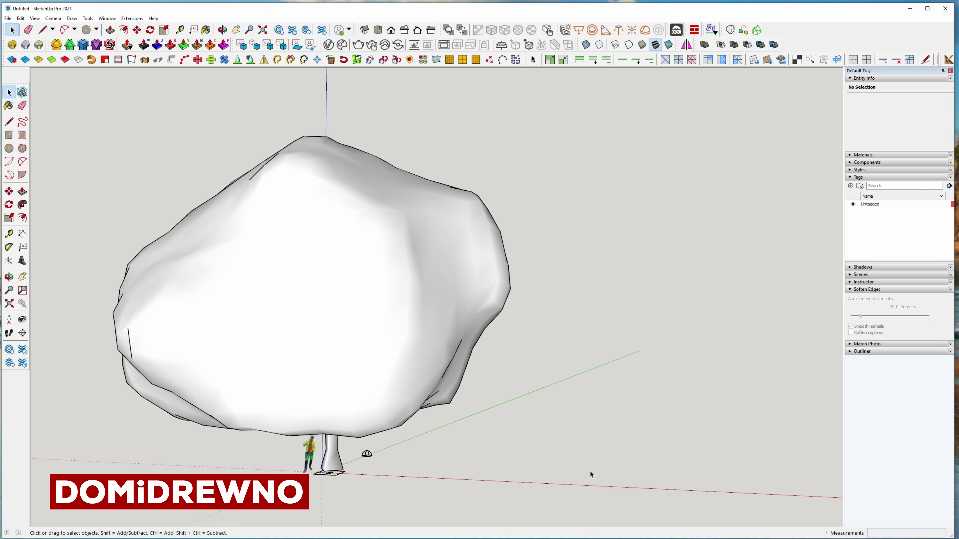
left_click(376, 45)
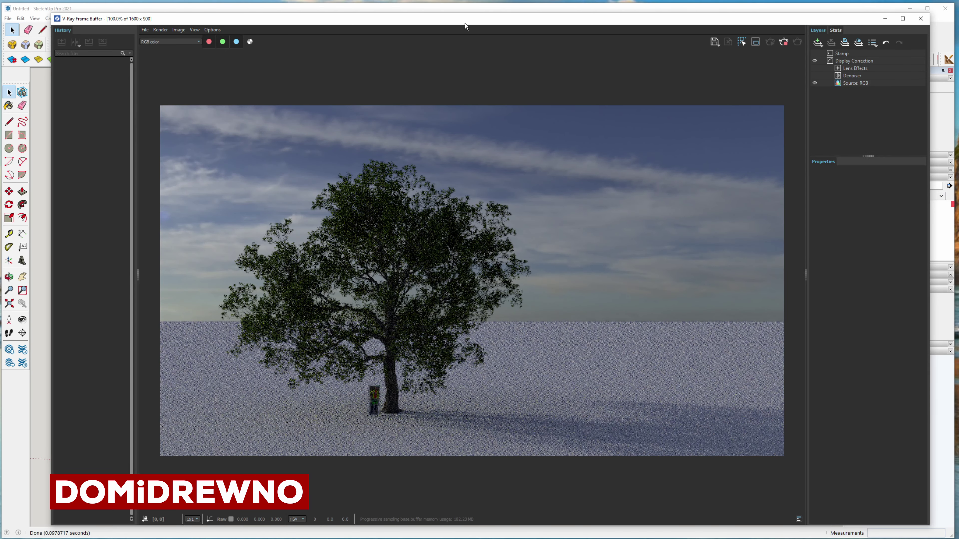
left_click_drag(465, 23, 592, 26)
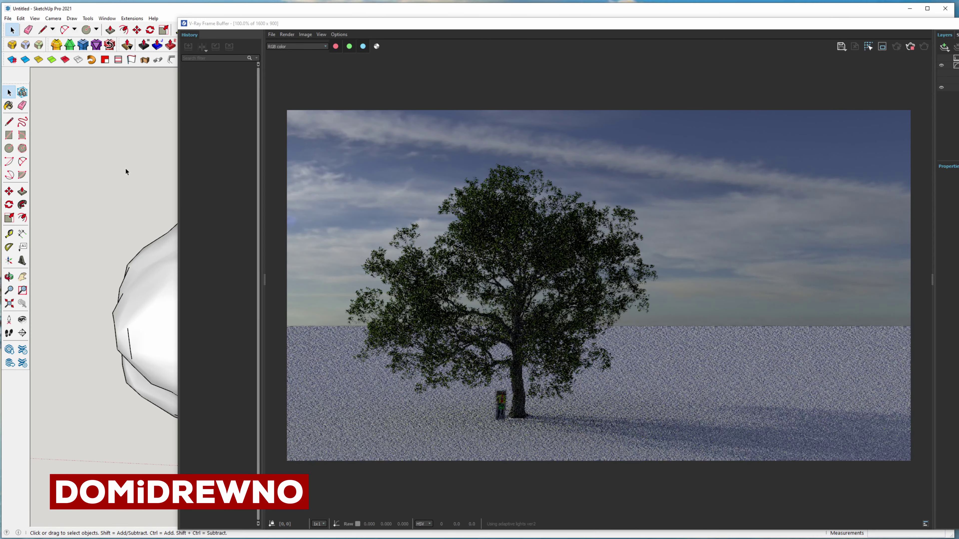
Zoom the view closer on the oak and figure, then return to the SketchUp model
scroll(126, 171, "up", 3)
scroll(125, 172, "up", 3)
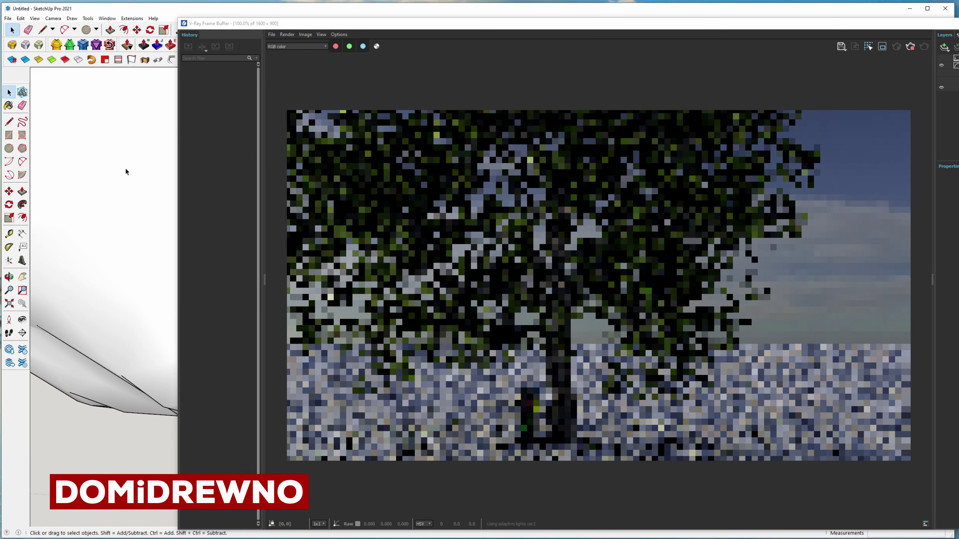
scroll(125, 171, "up", 2)
scroll(125, 172, "up", 2)
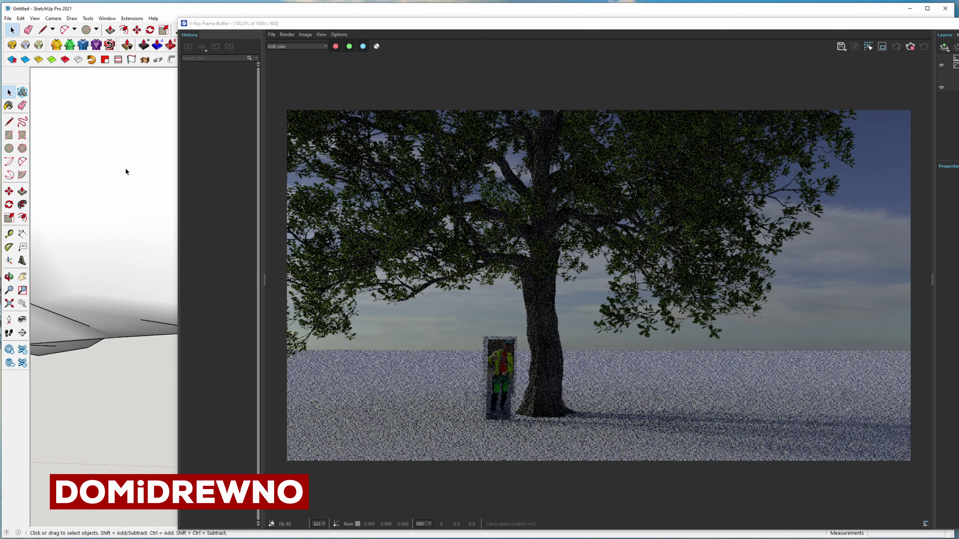
scroll(126, 171, "up", 2)
scroll(125, 172, "up", 2)
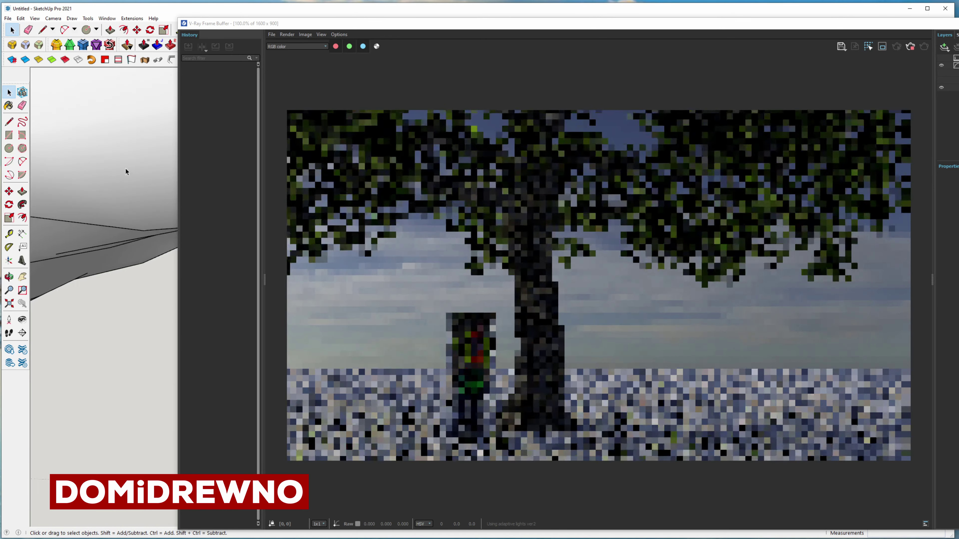
scroll(125, 172, "up", 1)
scroll(125, 171, "down", 2)
scroll(126, 172, "down", 2)
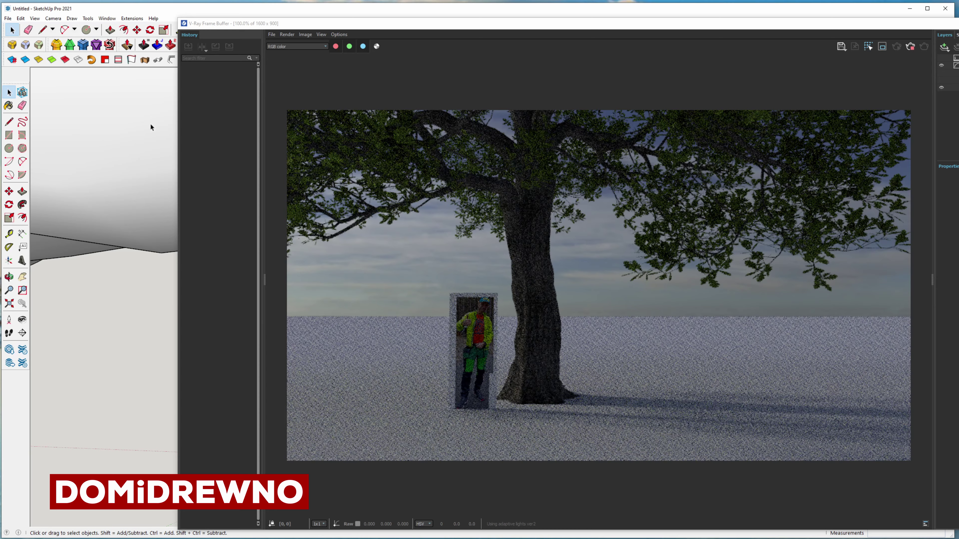
left_click(365, 19)
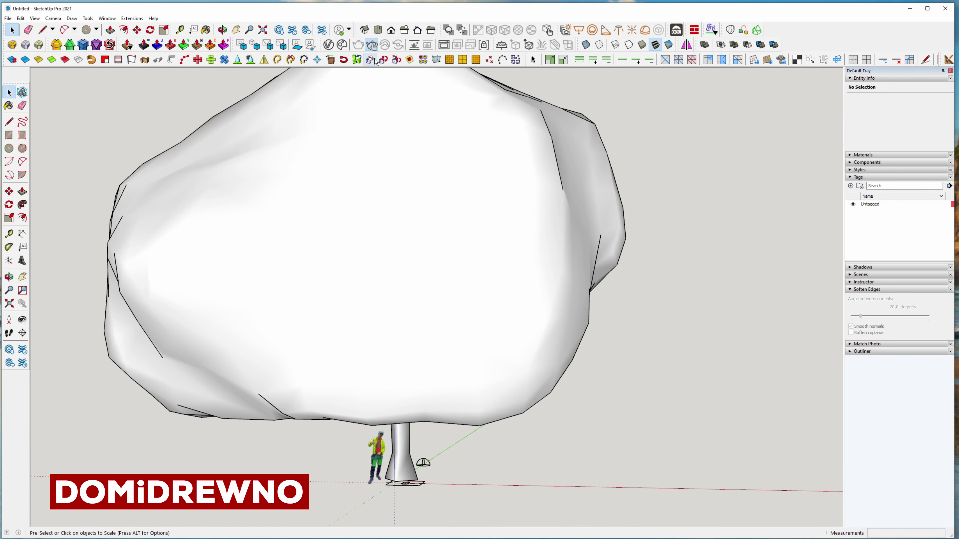
Download the red Truck 002 fire engine from Cosmos Vehicles and import it
left_click(341, 46)
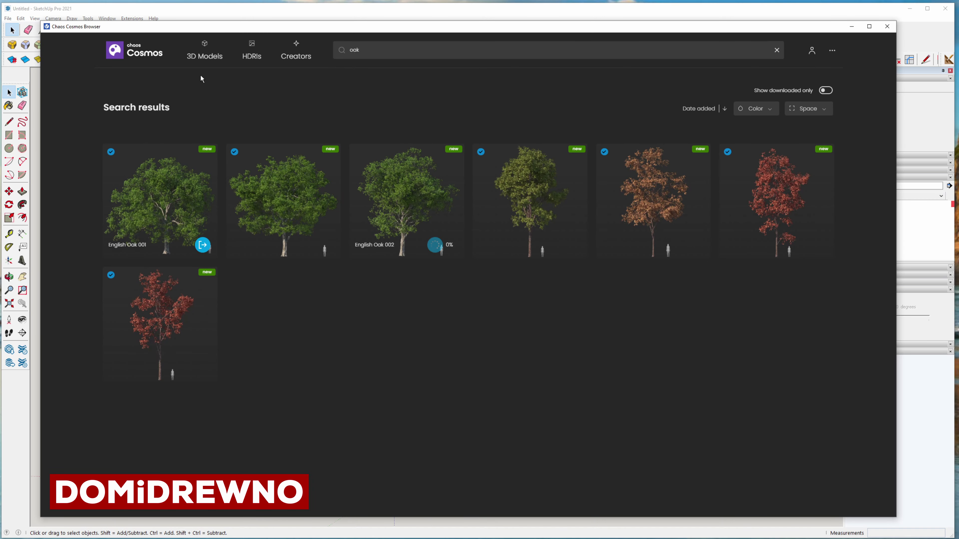
left_click(147, 56)
left_click(203, 56)
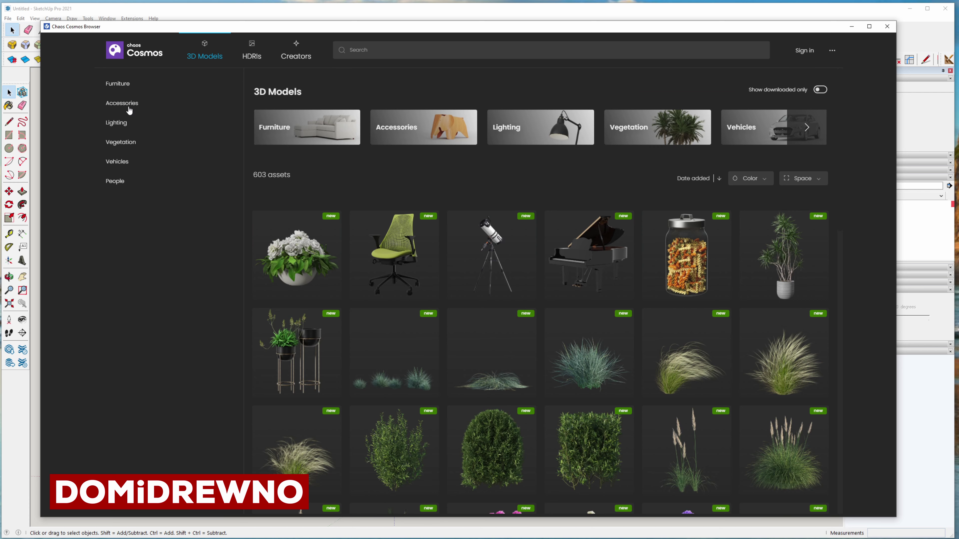
left_click(117, 162)
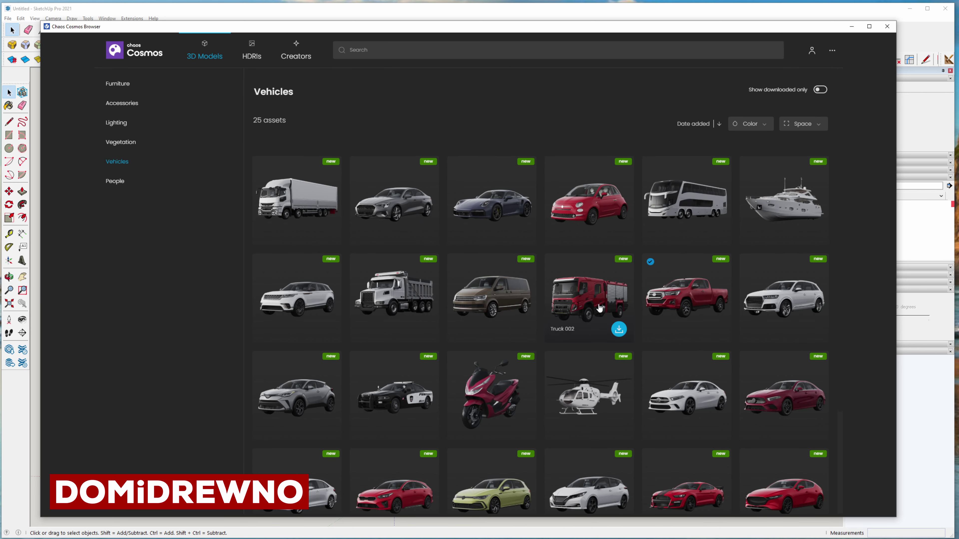
scroll(567, 434, "down", 3)
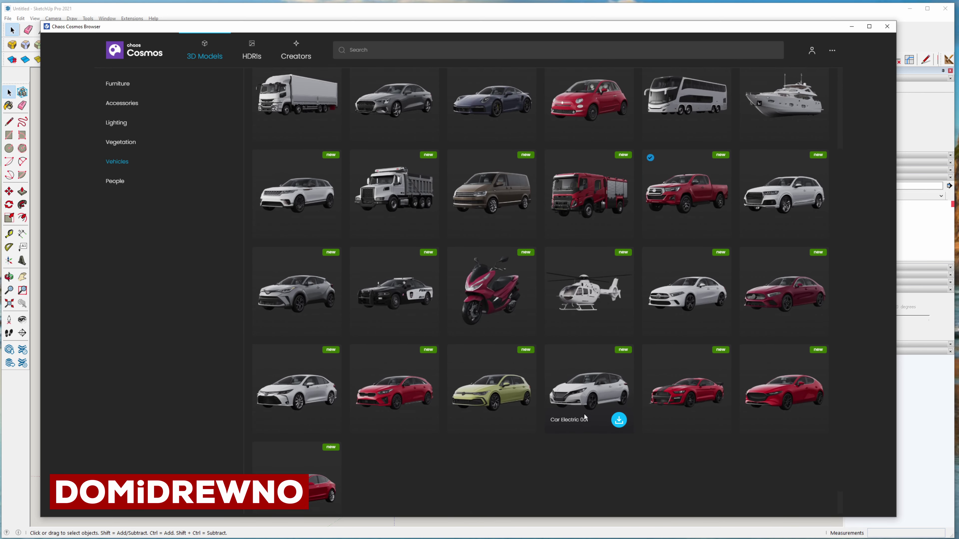
scroll(584, 414, "up", 3)
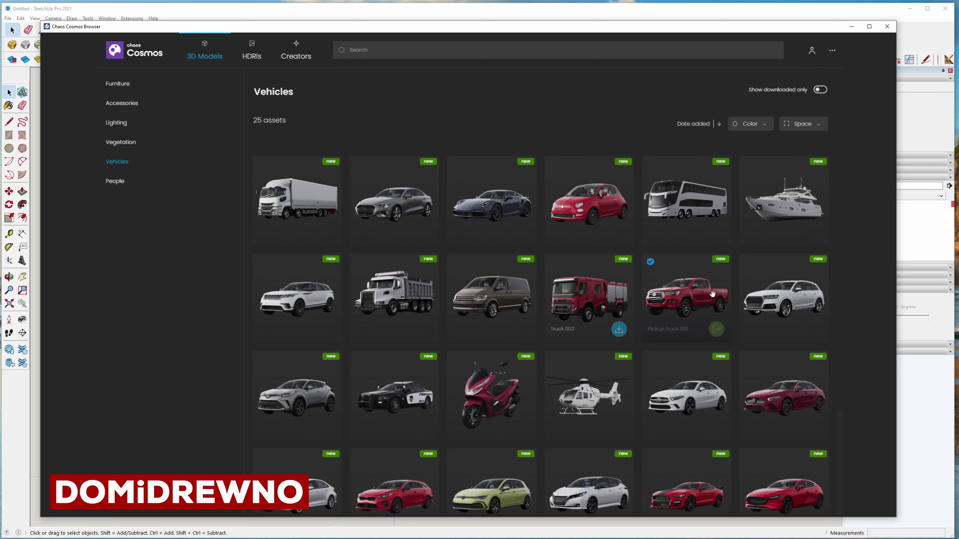
left_click(618, 330)
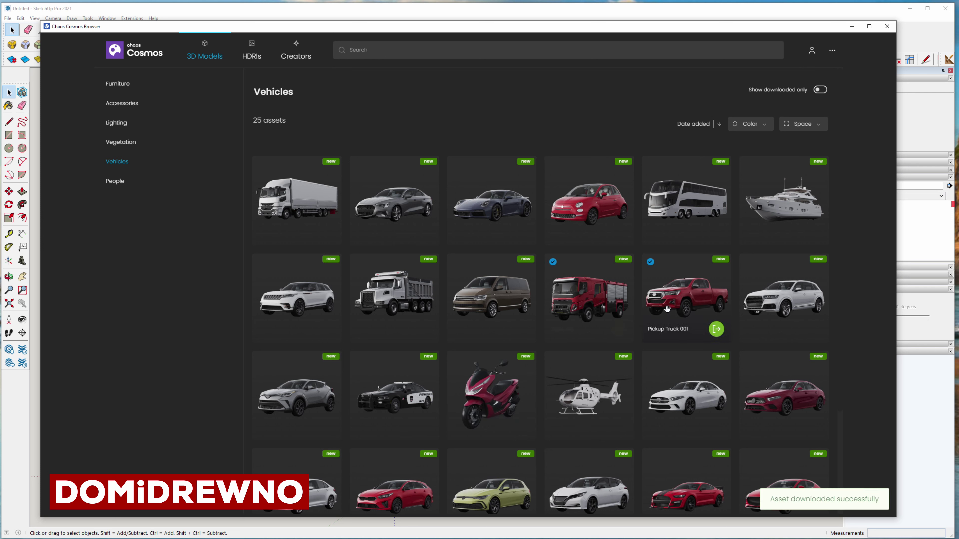
left_click(619, 329)
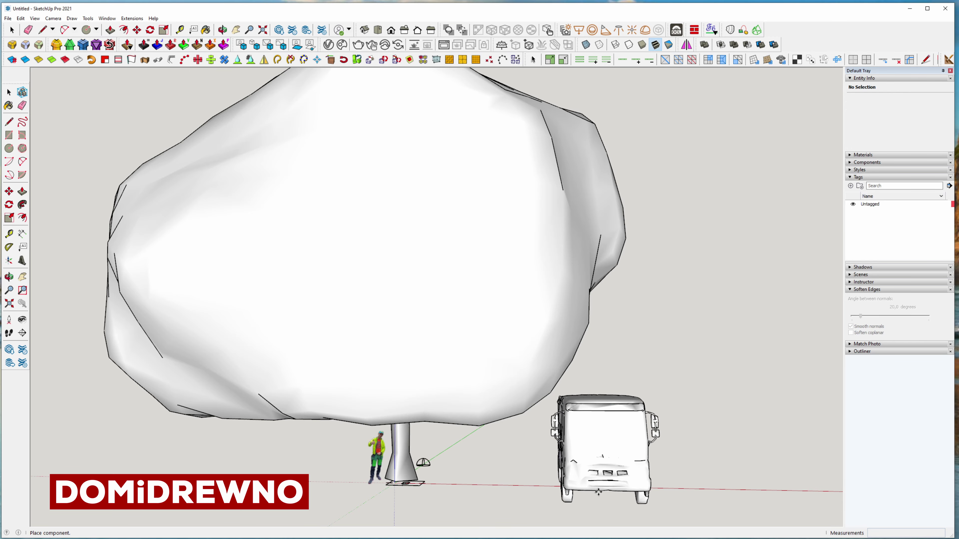
Place the Truck 002 fire engine on the ground right of the oak tree
left_click(594, 447)
mouse_move(699, 396)
middle_mouse_down()
mouse_move(657, 336)
mouse_move(427, 411)
mouse_move(295, 365)
mouse_move(381, 324)
mouse_move(373, 268)
mouse_move(352, 233)
middle_mouse_up()
key("space")
Delete the standing person figure beside the tree trunk
left_click(296, 365)
key("Delete")
scroll(295, 366, "down", 1)
left_click(296, 366)
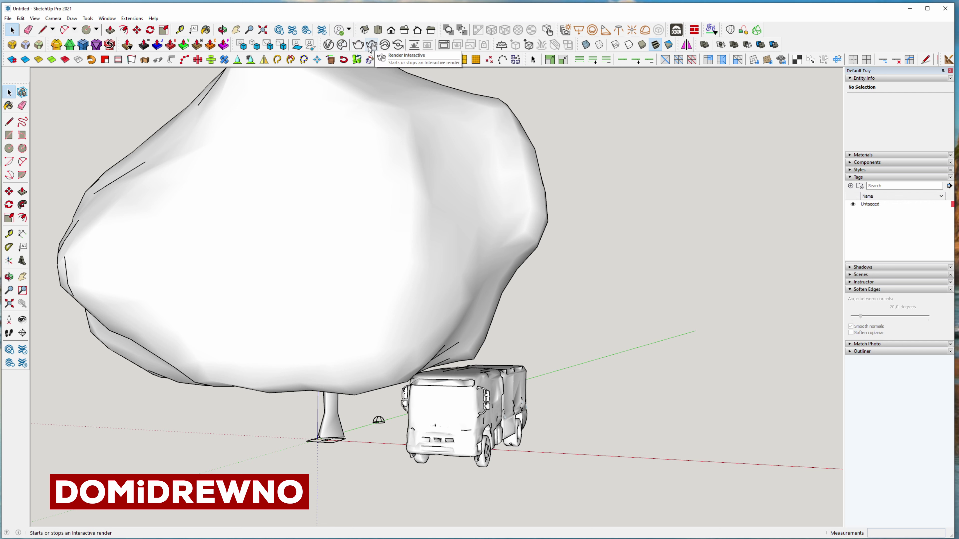
Open Chaos Cosmos and switch the catalogue to Vegetation assets
left_click(346, 46)
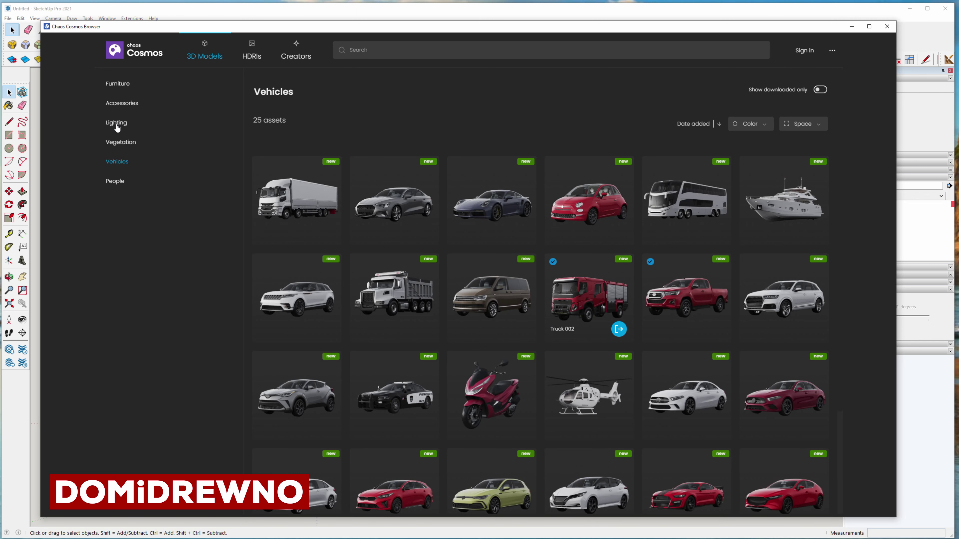
scroll(442, 328, "down", 3)
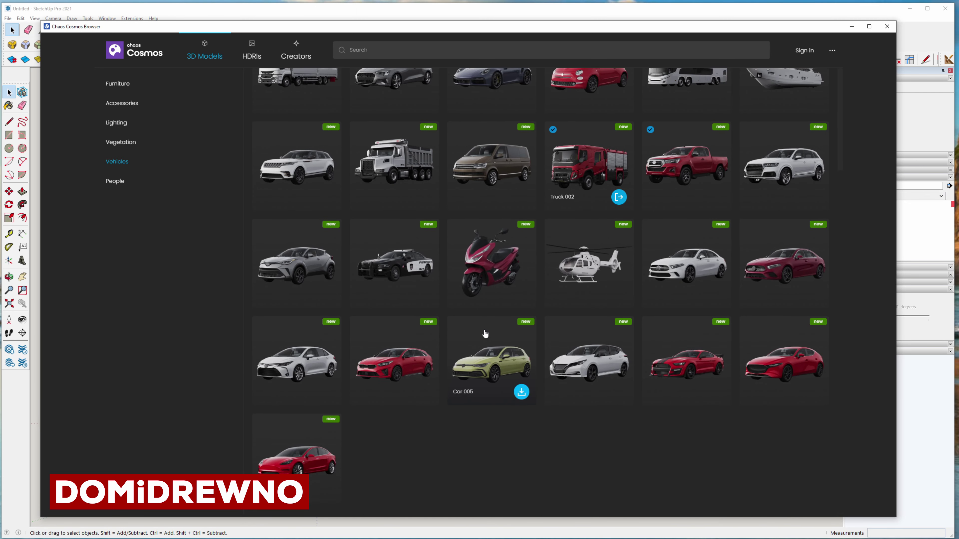
scroll(484, 329, "up", 2)
left_click(123, 130)
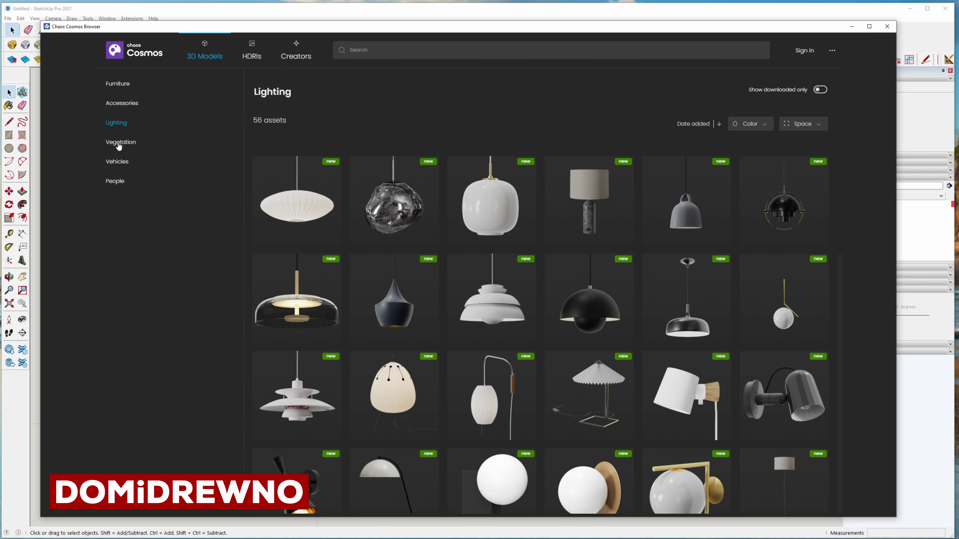
left_click(118, 148)
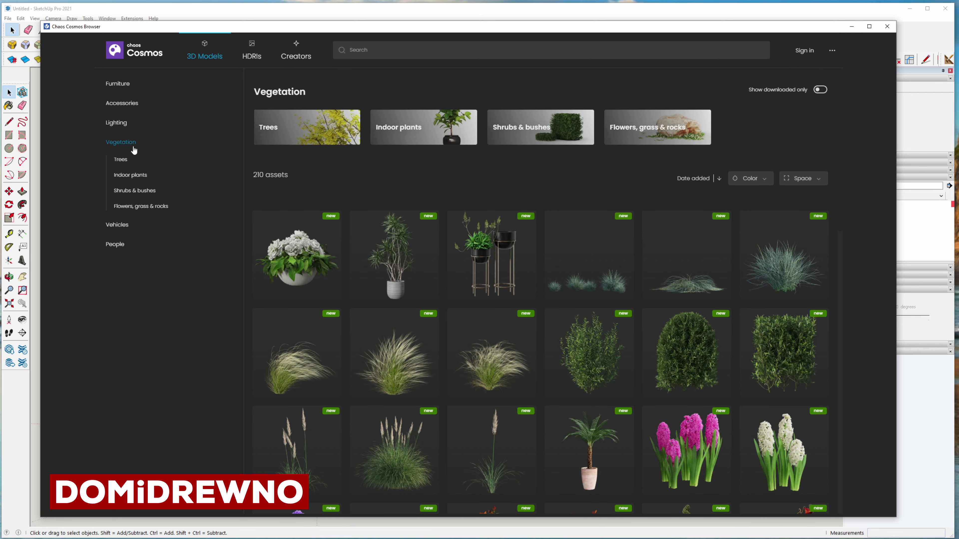
Find the Cherry Kanzan 002 tree, download it and import it into the model
scroll(516, 378, "down", 3)
scroll(494, 367, "down", 5)
scroll(497, 374, "down", 2)
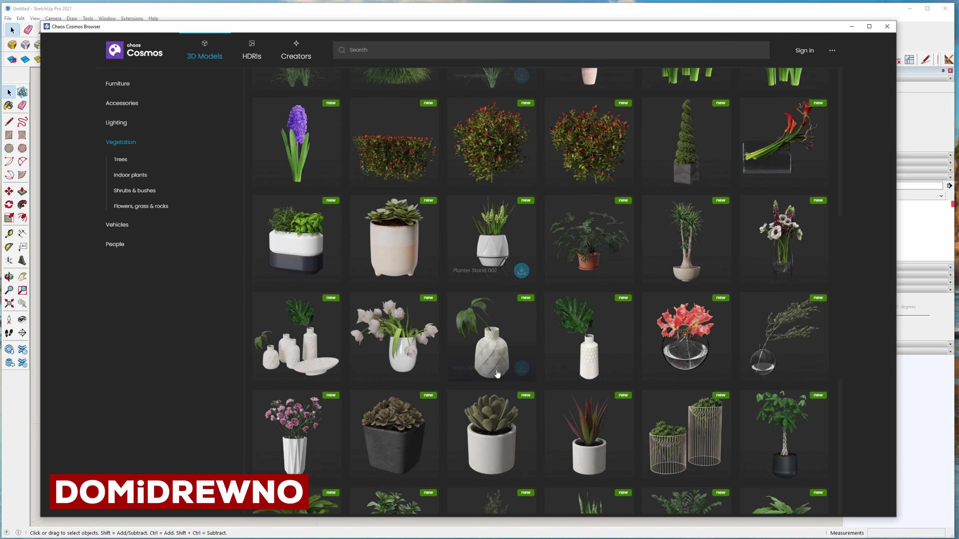
scroll(497, 374, "down", 3)
scroll(506, 373, "down", 4)
scroll(515, 372, "down", 5)
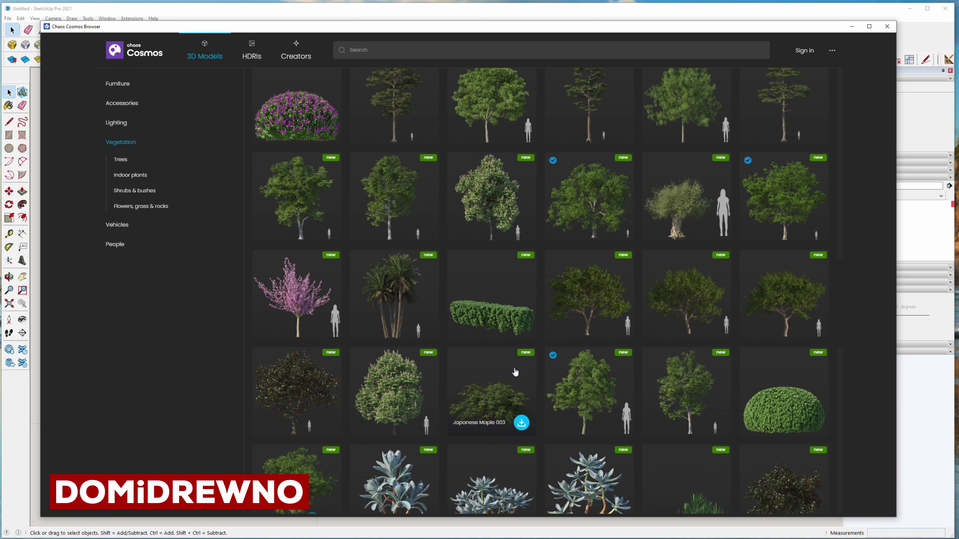
scroll(415, 321, "up", 2)
scroll(306, 261, "up", 1)
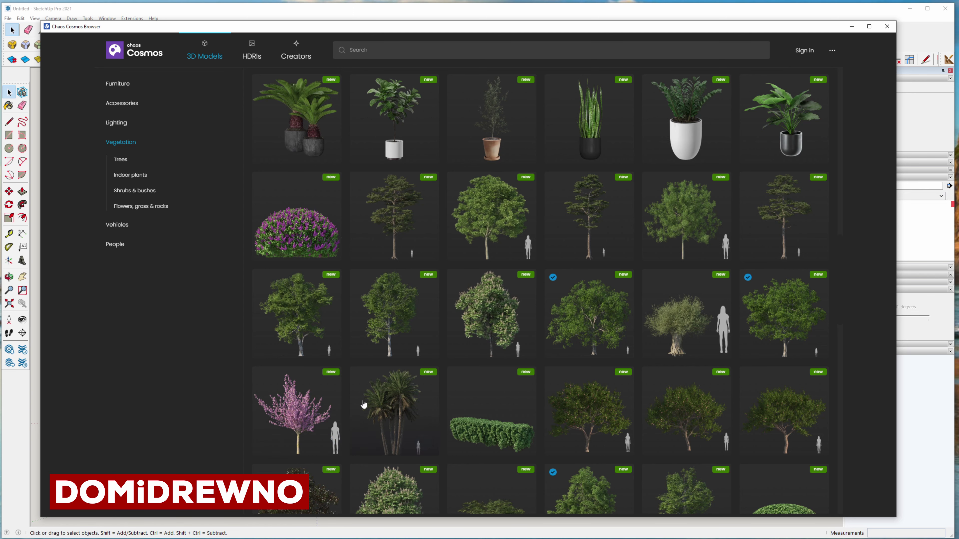
left_click(298, 407)
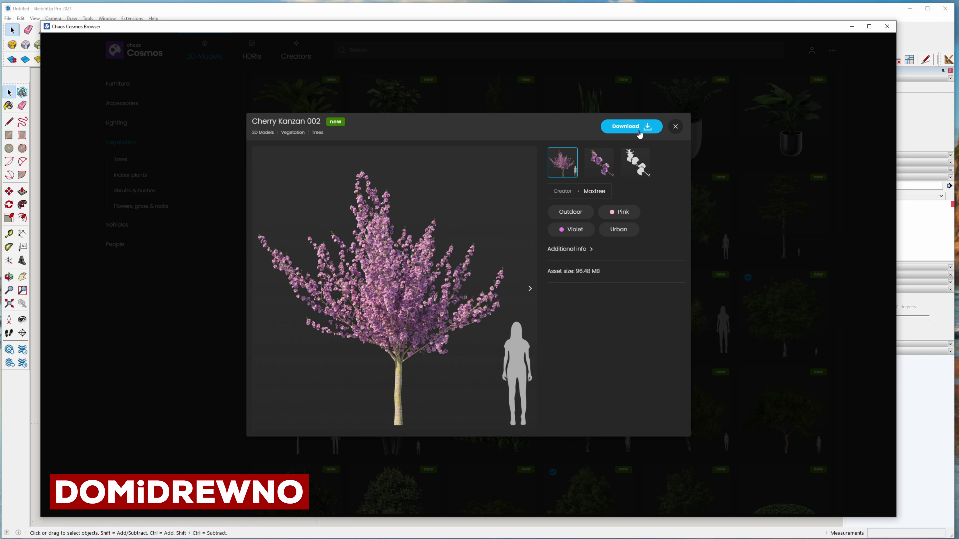
left_click(629, 126)
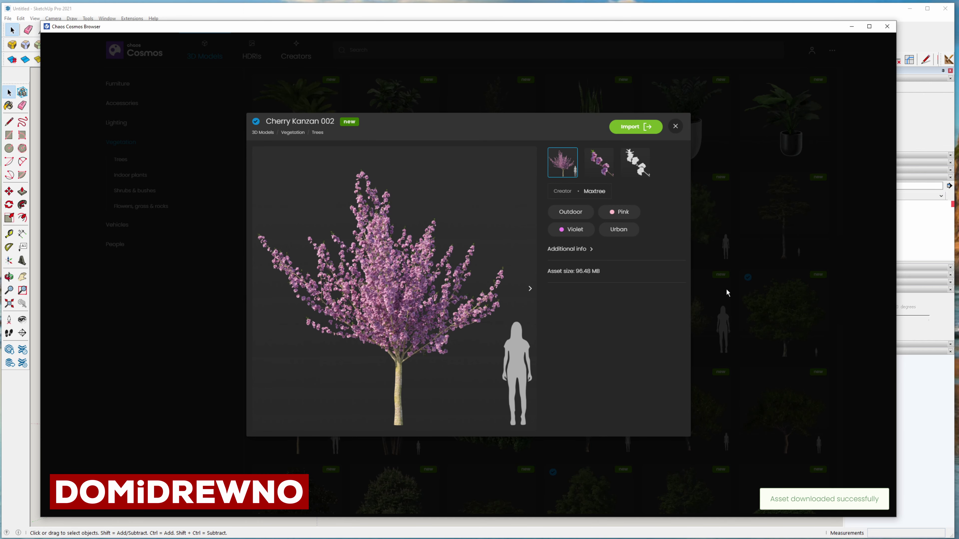
left_click(633, 128)
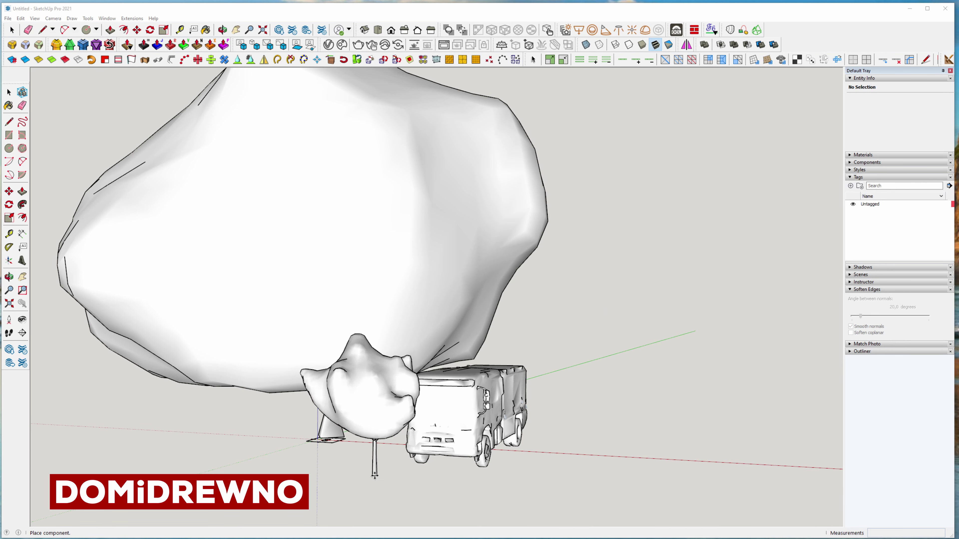
Keep a single Cherry Kanzan 002 tree in front of the oak, then reopen Chaos Cosmos
left_click(380, 476)
left_click(593, 355)
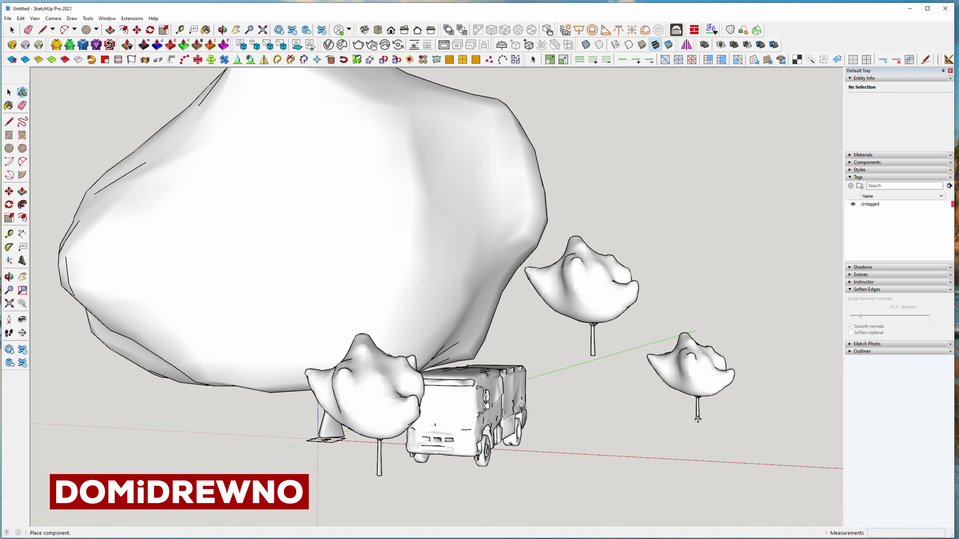
key("ctrl+z")
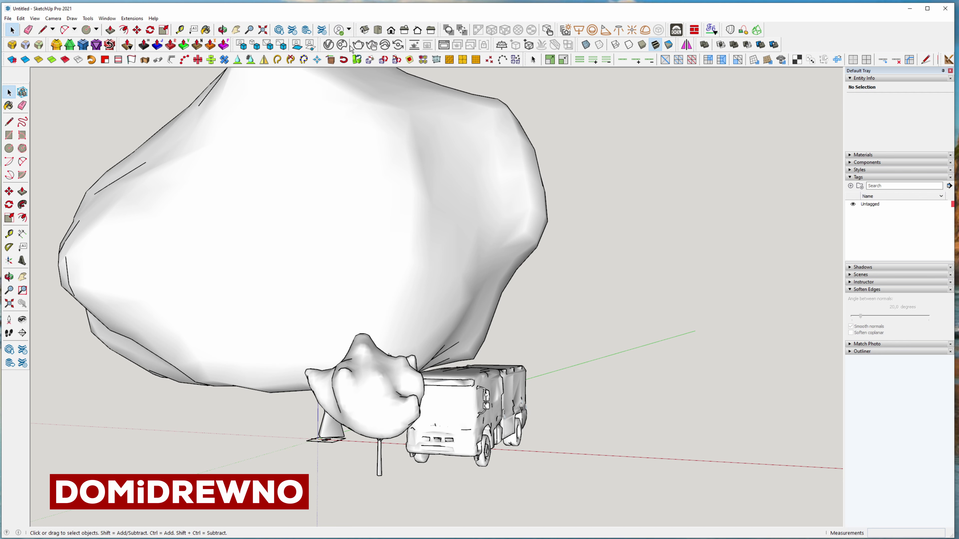
left_click(339, 45)
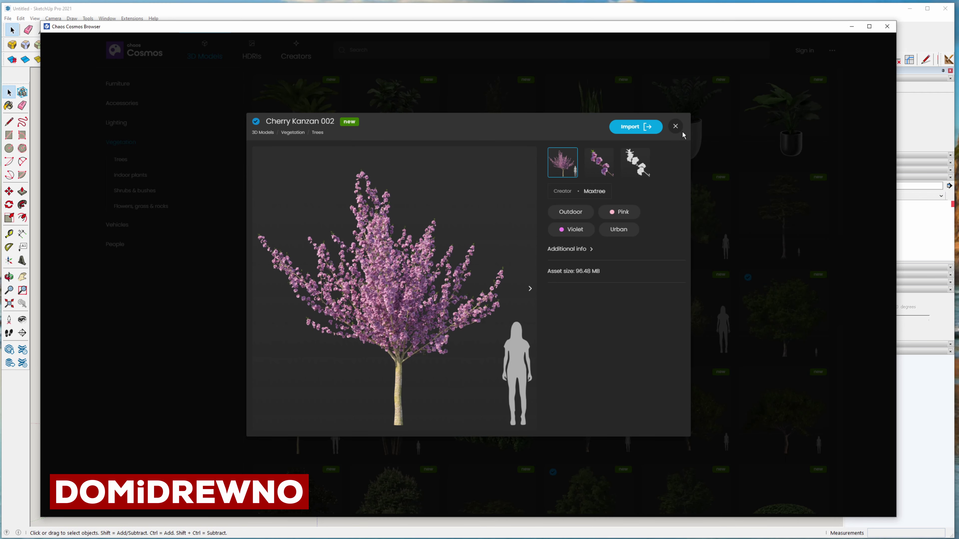
Find Julia Aaron Posed 001 under People, download it and import it into the scene
left_click(676, 127)
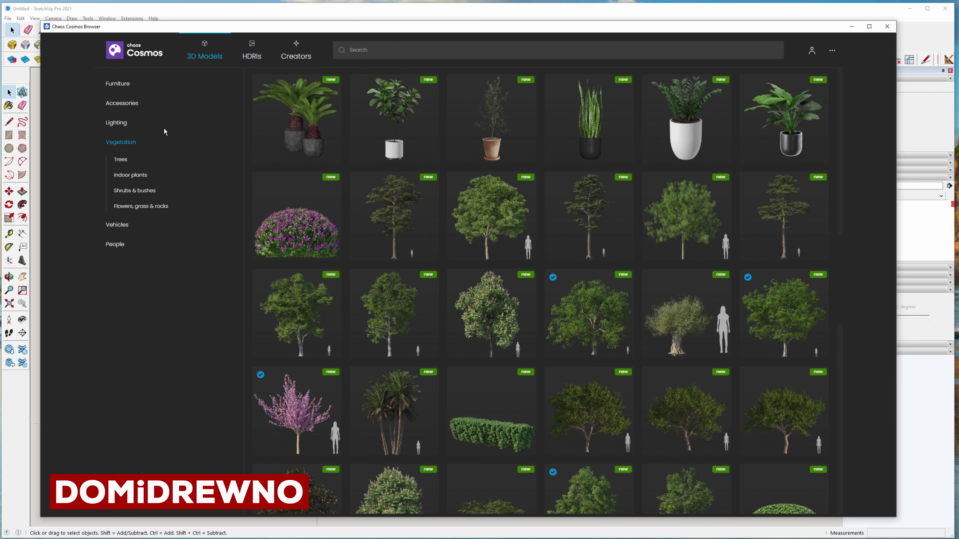
left_click(115, 248)
mouse_move(589, 395)
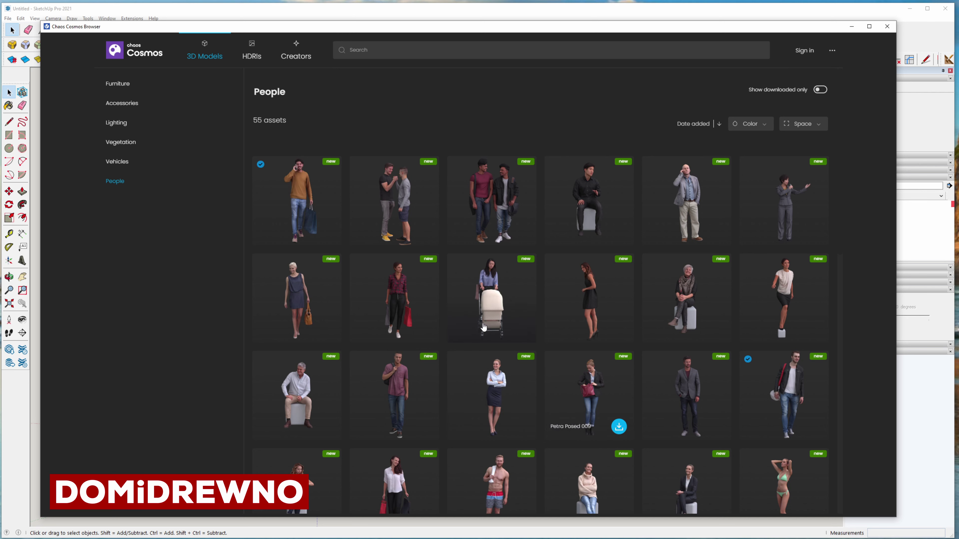
scroll(460, 383, "down", 3)
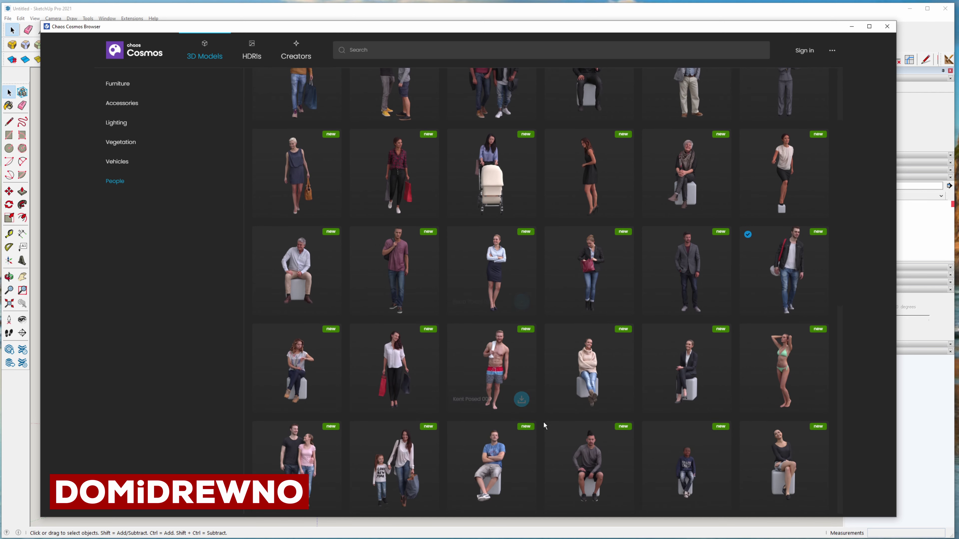
scroll(543, 421, "down", 2)
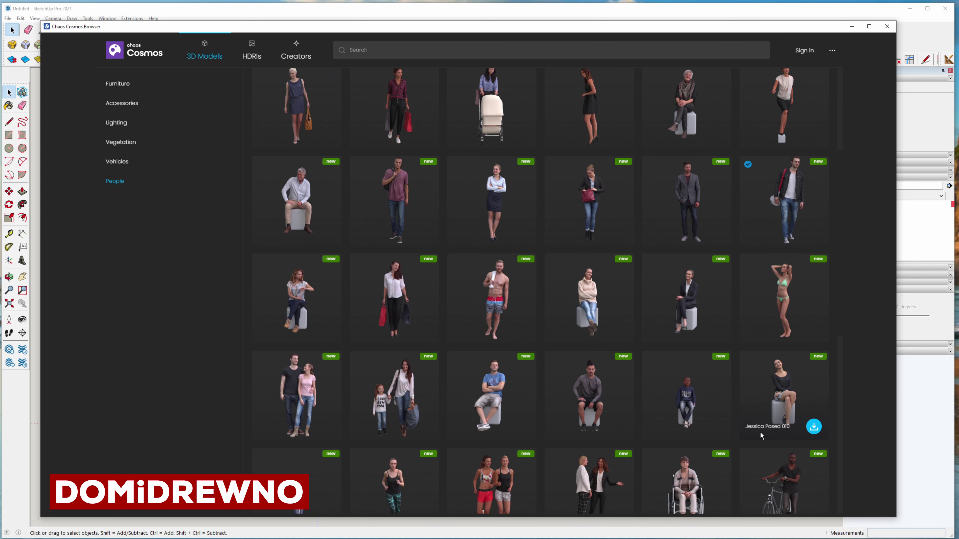
scroll(519, 422, "down", 3)
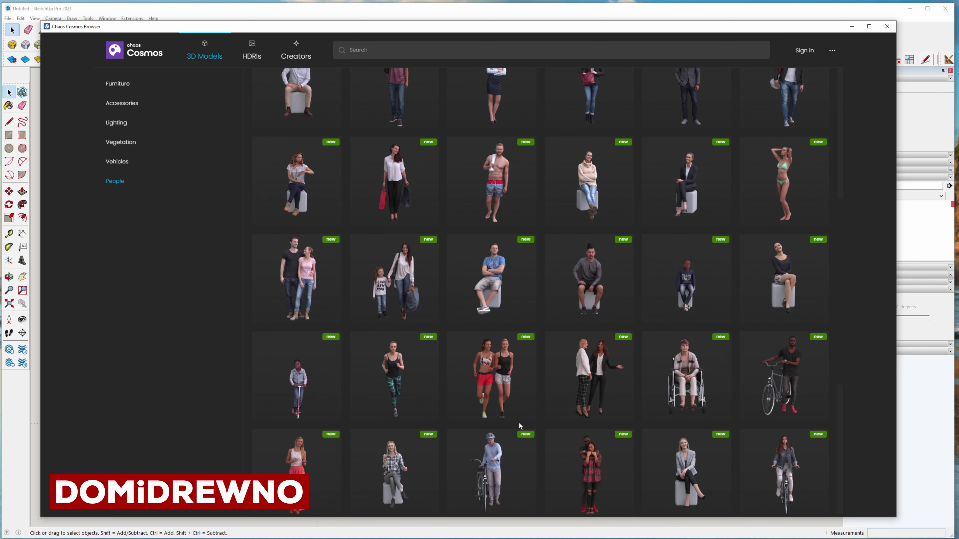
left_click(313, 297)
left_click(647, 130)
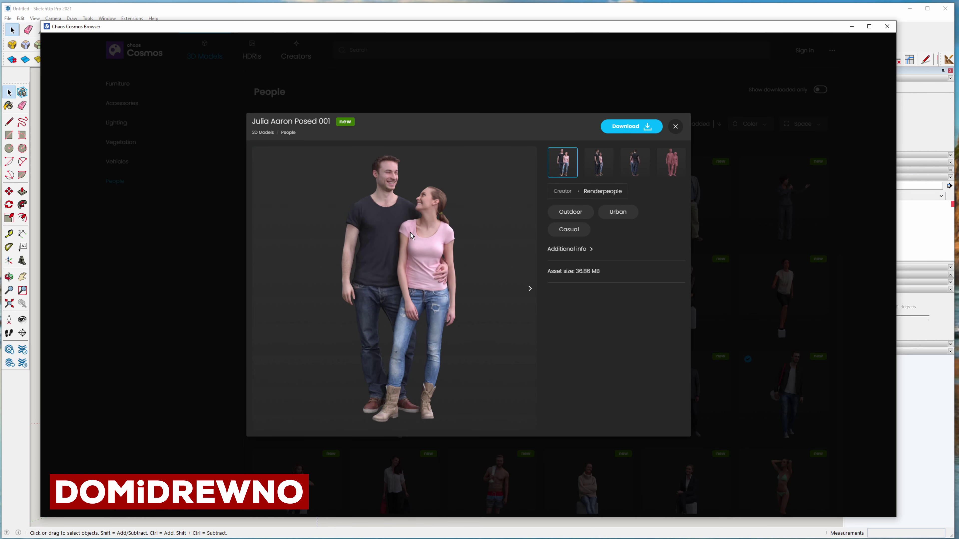
left_click(638, 128)
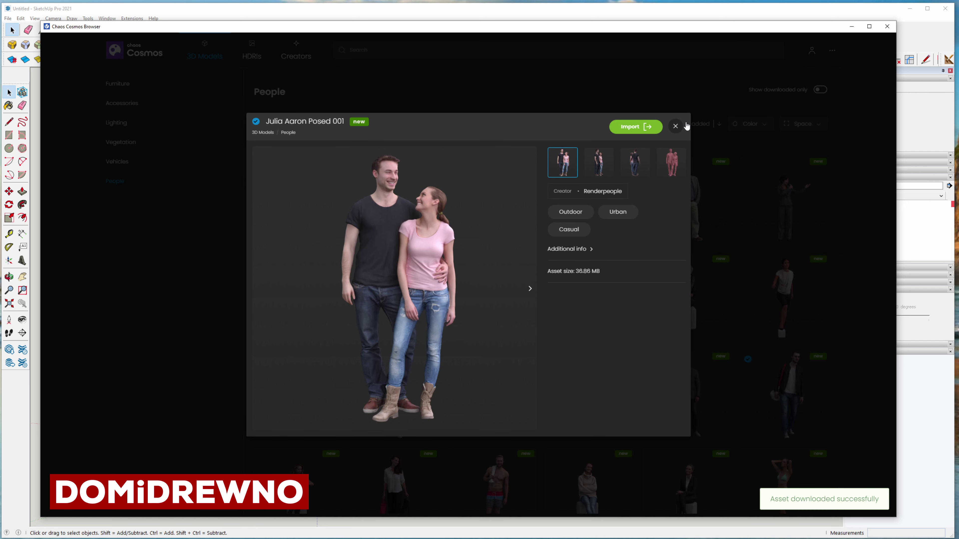
left_click(631, 127)
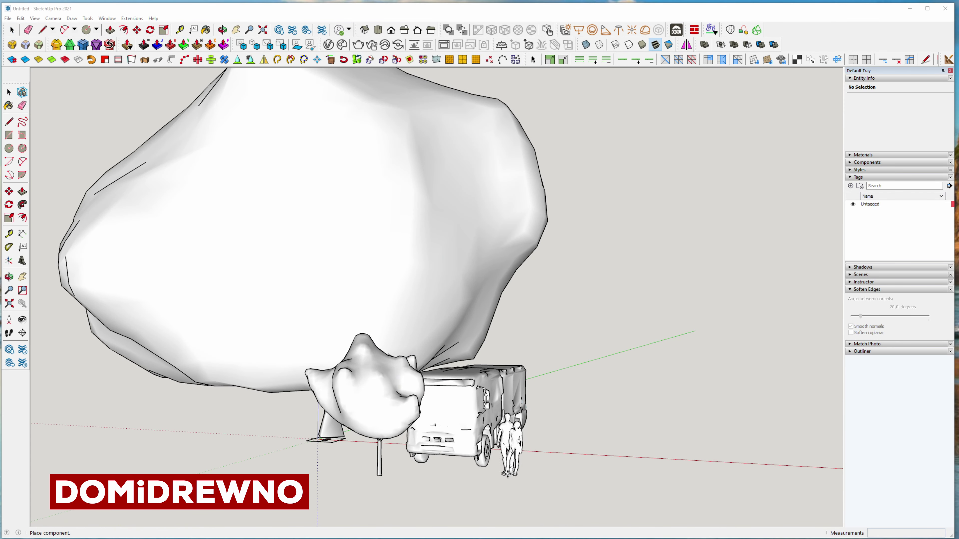
Place the Julia Aaron Posed 001 couple beside the fire truck and start a V-Ray render
left_click(502, 471)
scroll(585, 489, "down", 2)
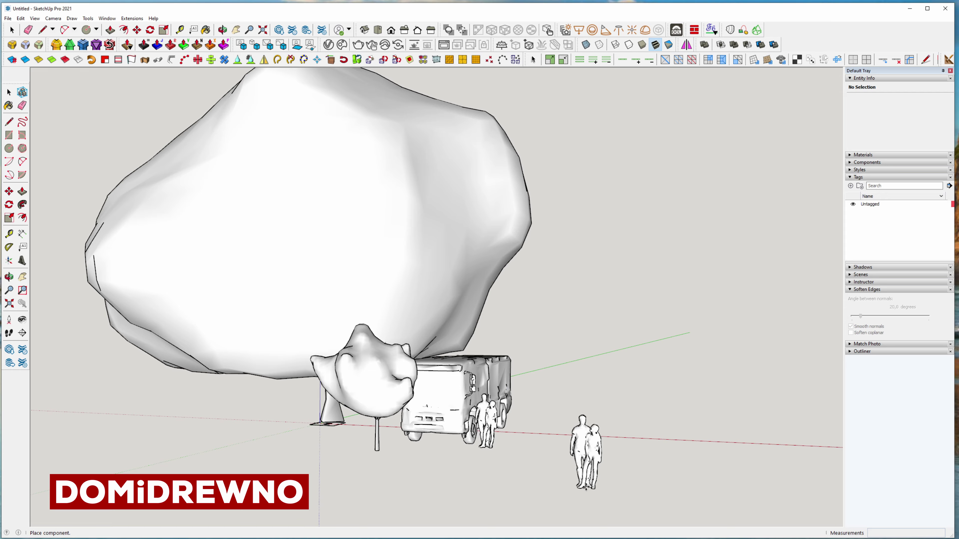
key("Escape")
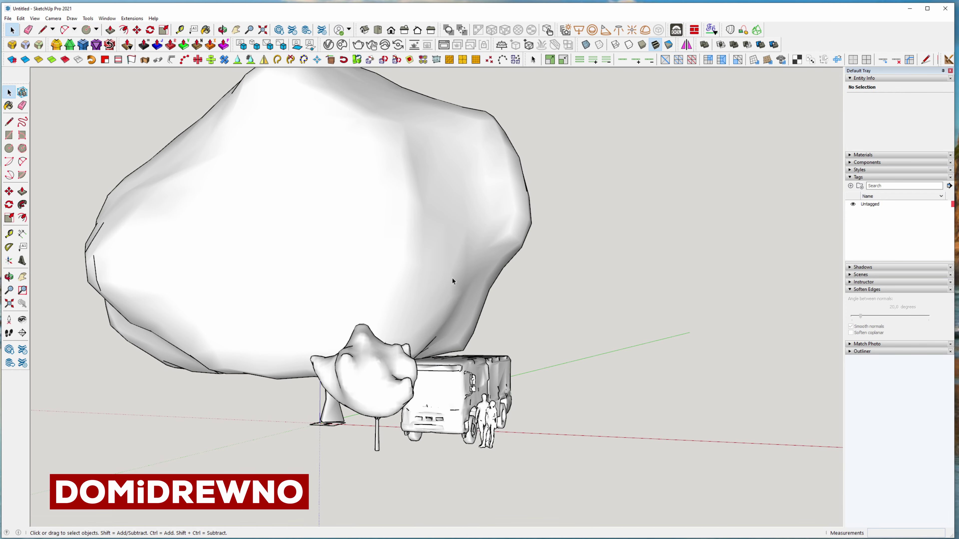
scroll(472, 282, "up", 3)
scroll(495, 286, "up", 3)
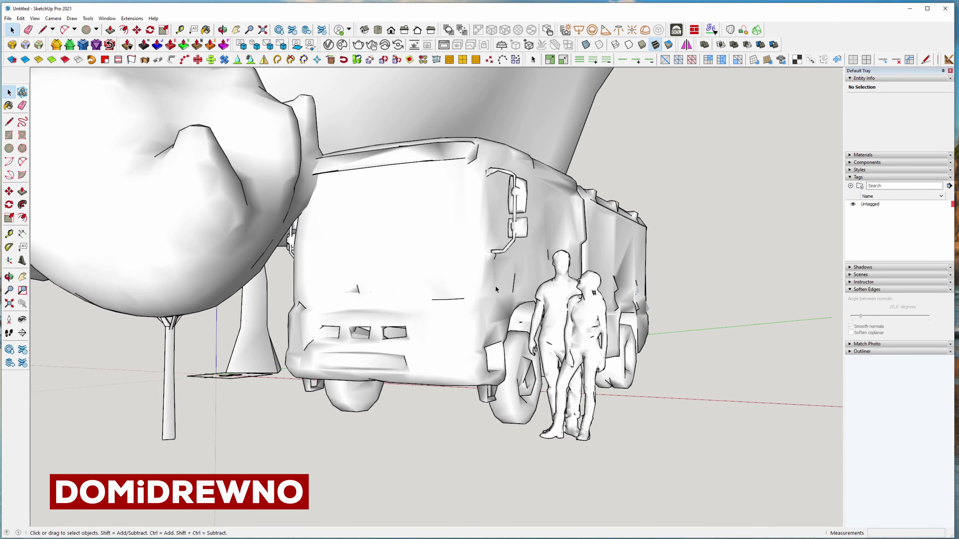
left_click(357, 45)
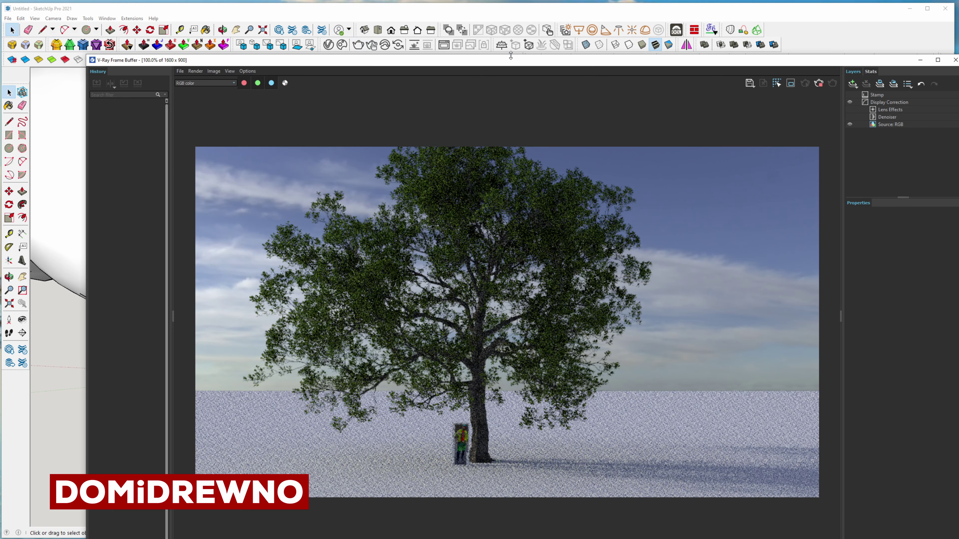
Move the V-Ray Frame Buffer up and let the truck, couple and trees render finish
left_click_drag(511, 59, 448, 35)
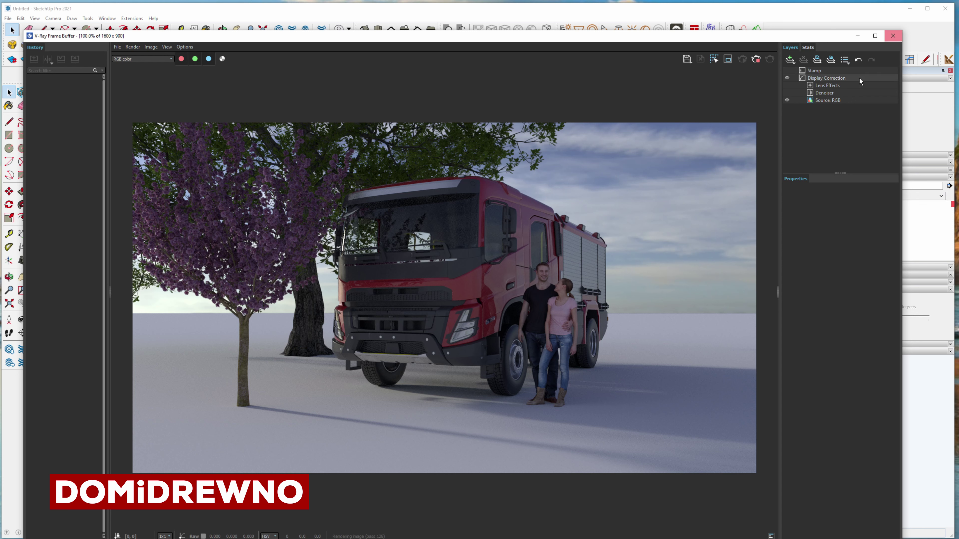
Inspect the Display Correction, Lens Effects and Stamp layer settings
left_click(814, 70)
left_click(822, 78)
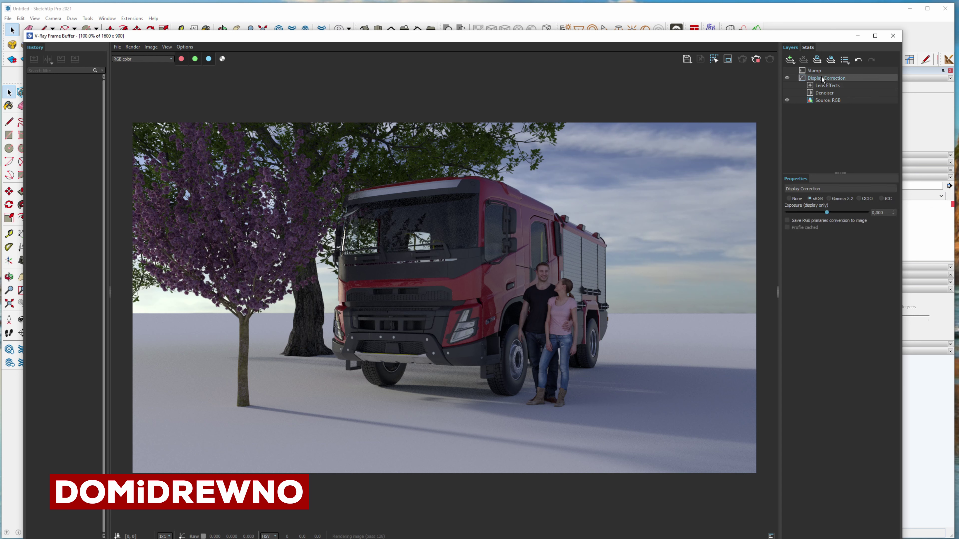
left_click(825, 86)
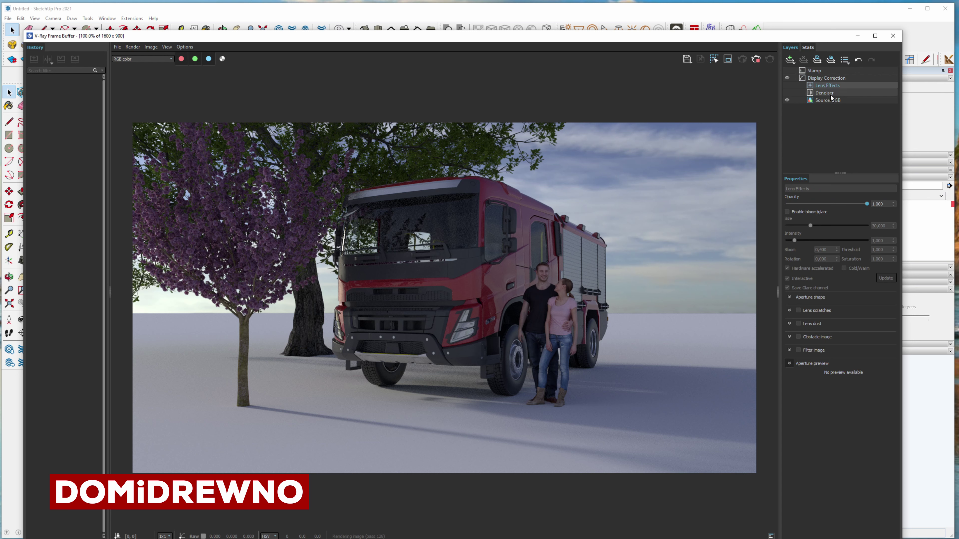
left_click(819, 71)
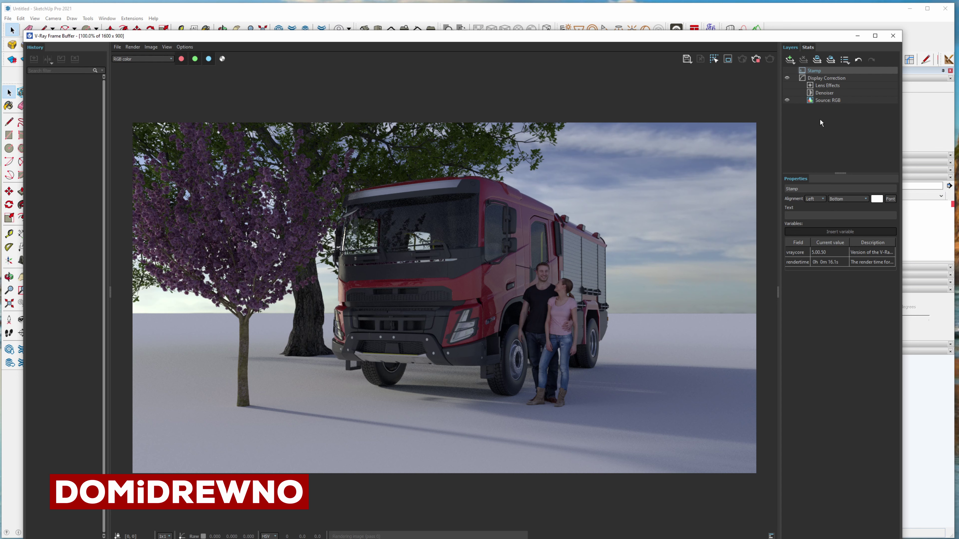
Add an Exposure layer at about 1.214 and restart as an interactive render
left_click(790, 61)
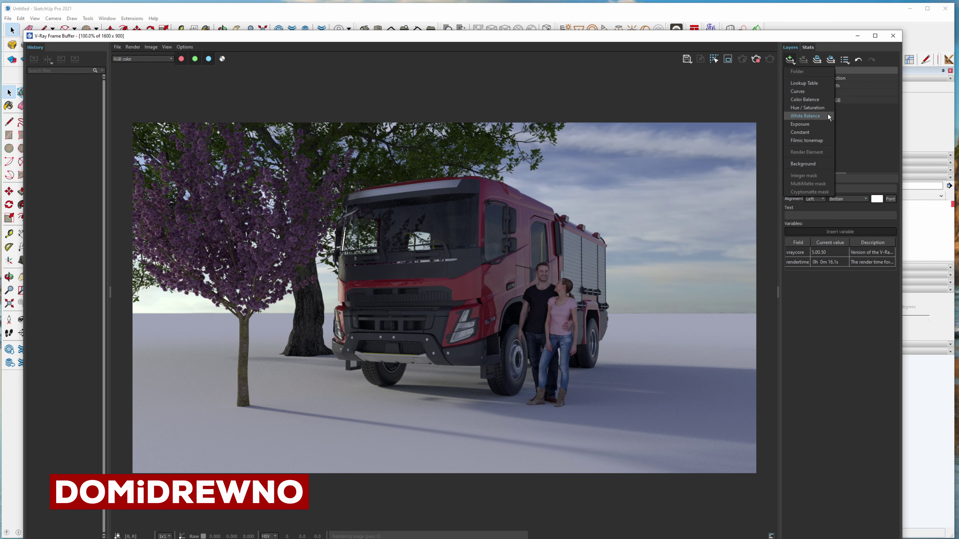
left_click(818, 123)
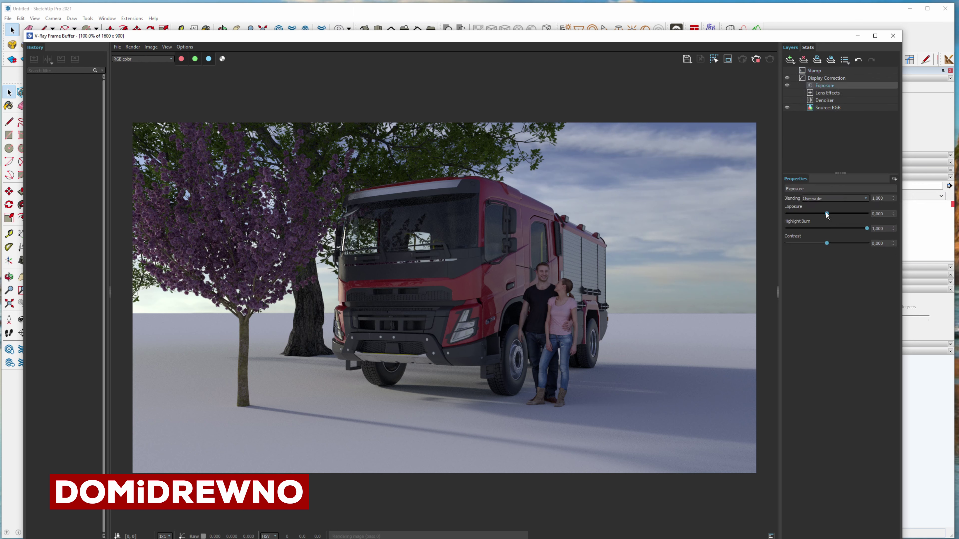
left_click_drag(827, 214, 837, 214)
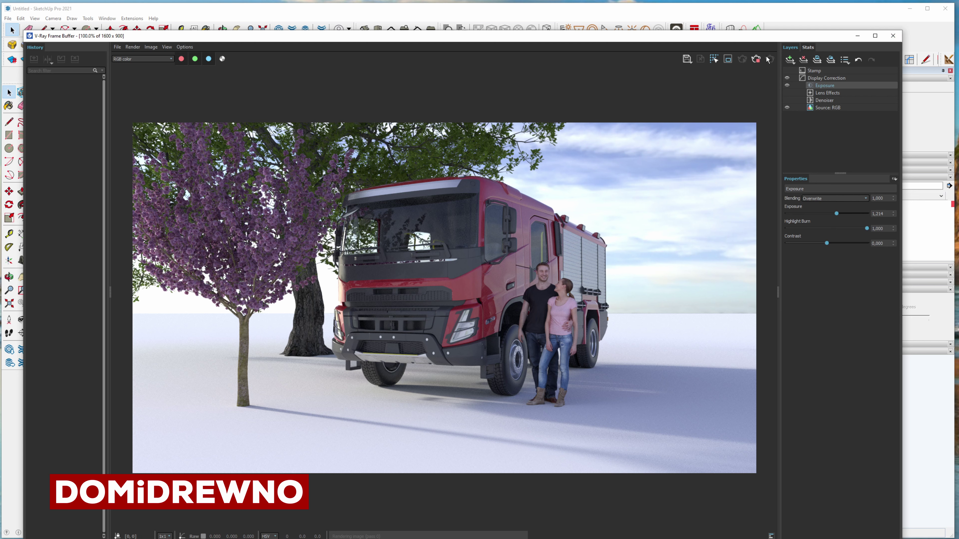
left_click(756, 59)
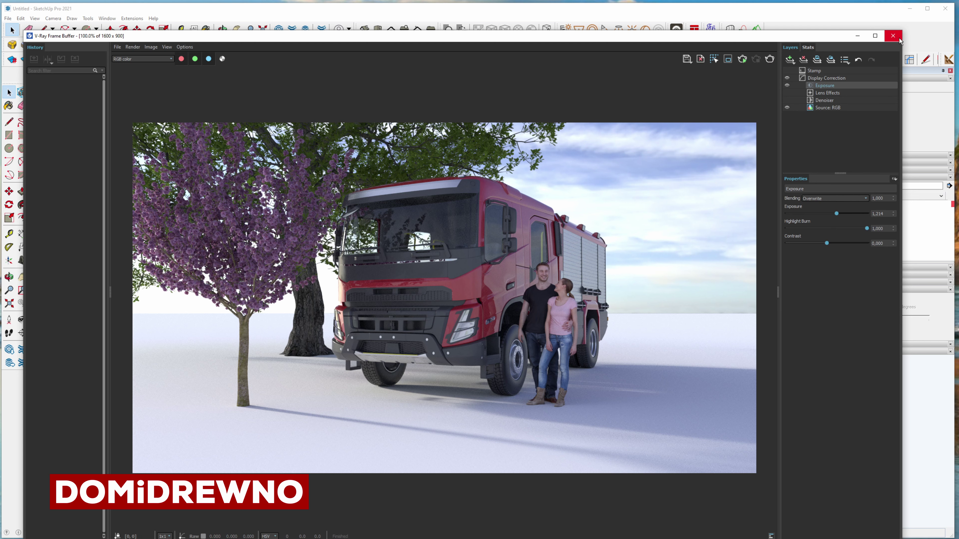
left_click(742, 60)
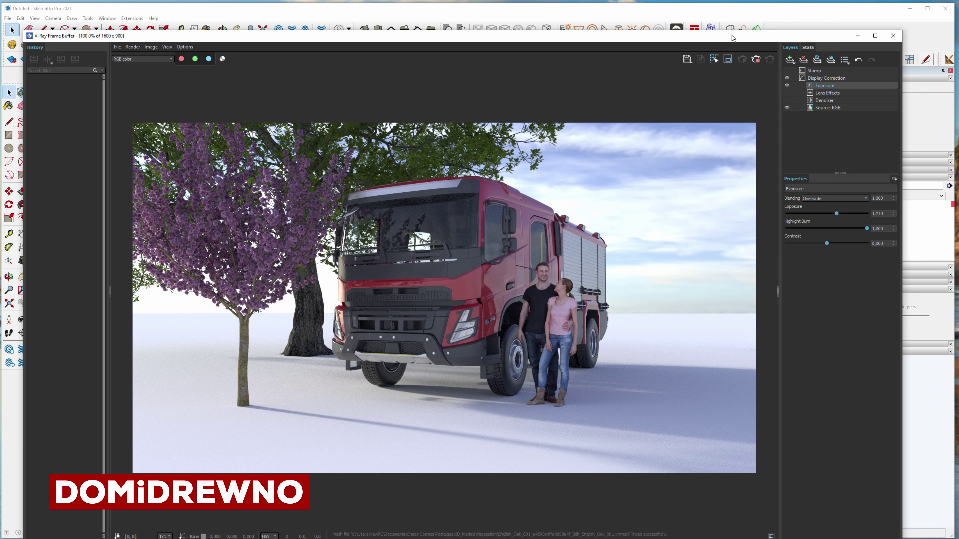
Move the frame buffer aside and zoom the SketchUp viewport while the interactive render updates
left_click_drag(731, 38, 842, 40)
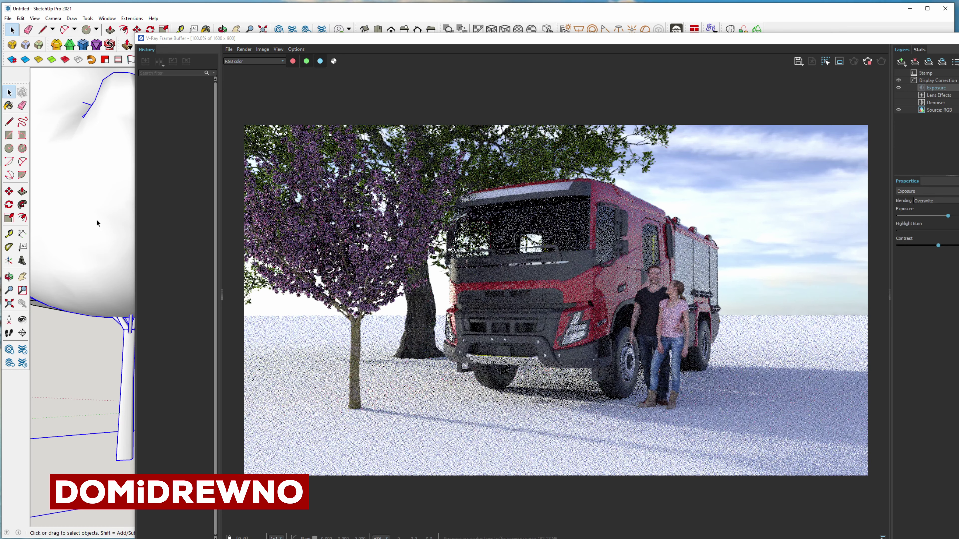
scroll(96, 219, "up", 2)
scroll(96, 219, "up", 2)
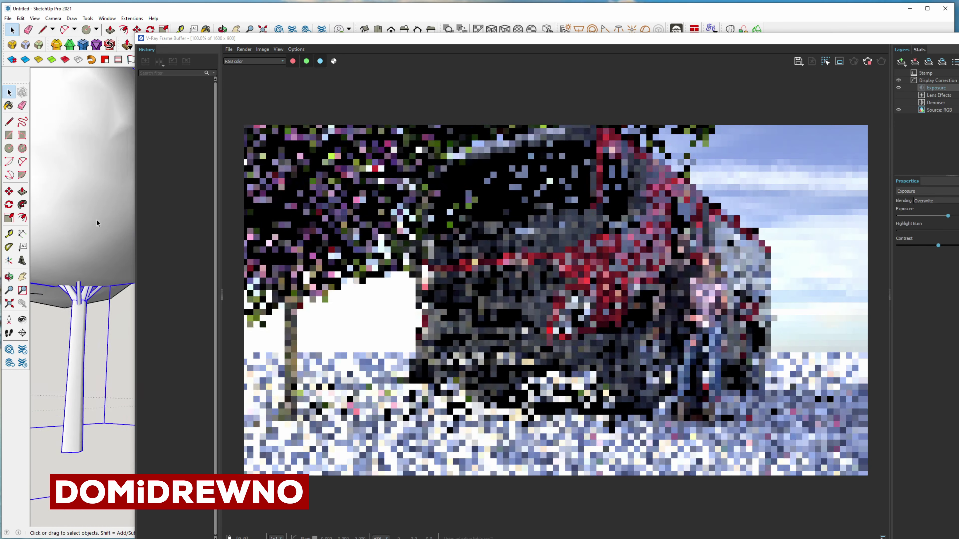
scroll(97, 219, "up", 3)
scroll(97, 219, "up", 2)
scroll(95, 219, "up", 2)
scroll(96, 219, "up", 2)
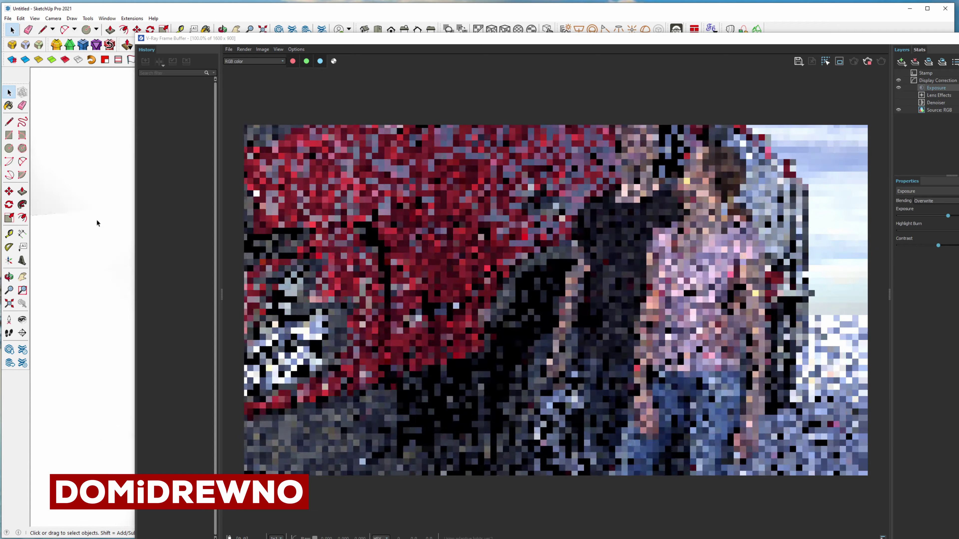
scroll(96, 219, "down", 5)
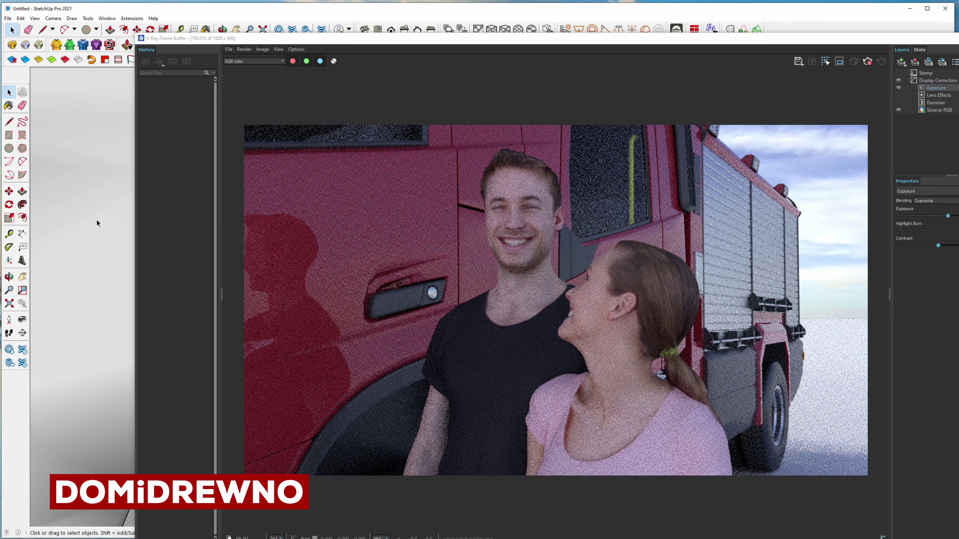
scroll(98, 222, "down", 2)
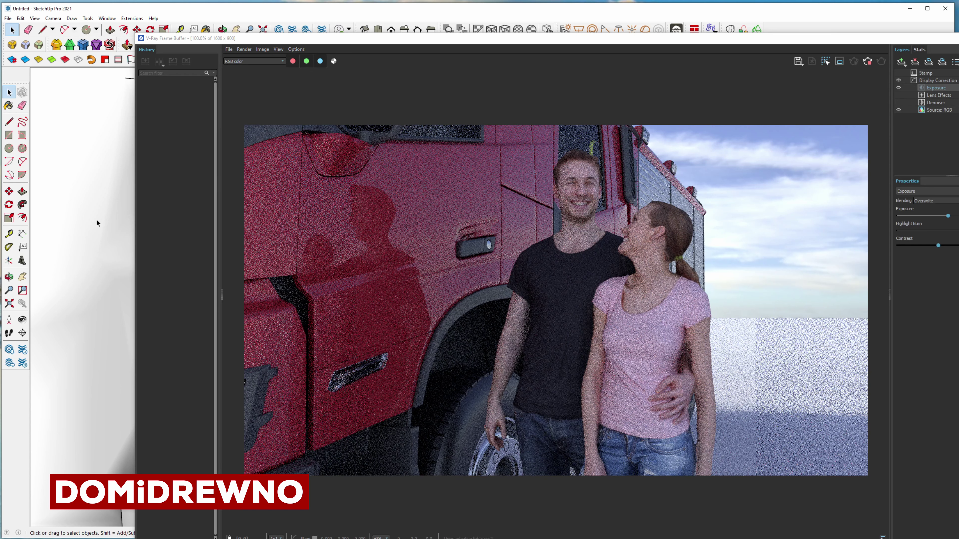
Zoom the SketchUp camera in to a close-up of the couple's boots
scroll(98, 222, "up", 2)
scroll(97, 223, "up", 2)
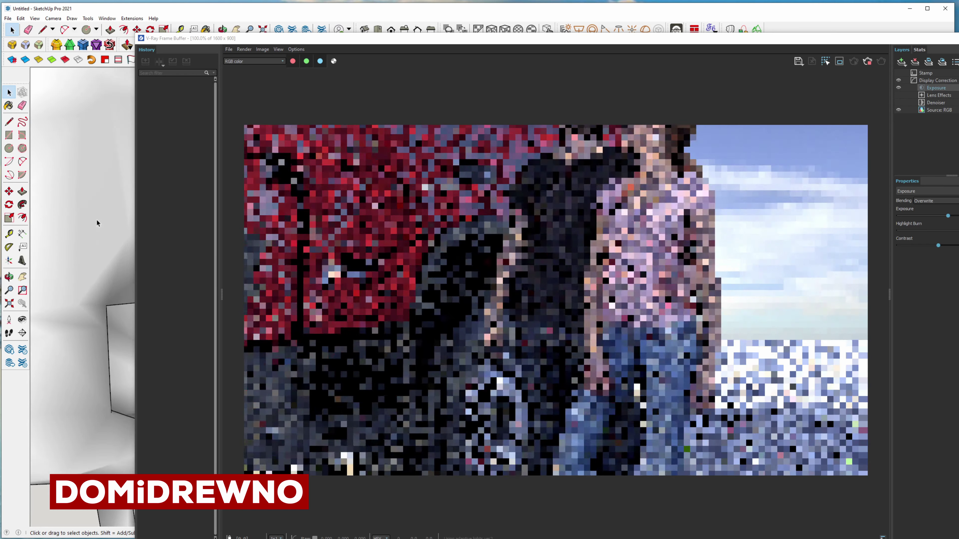
scroll(98, 223, "up", 2)
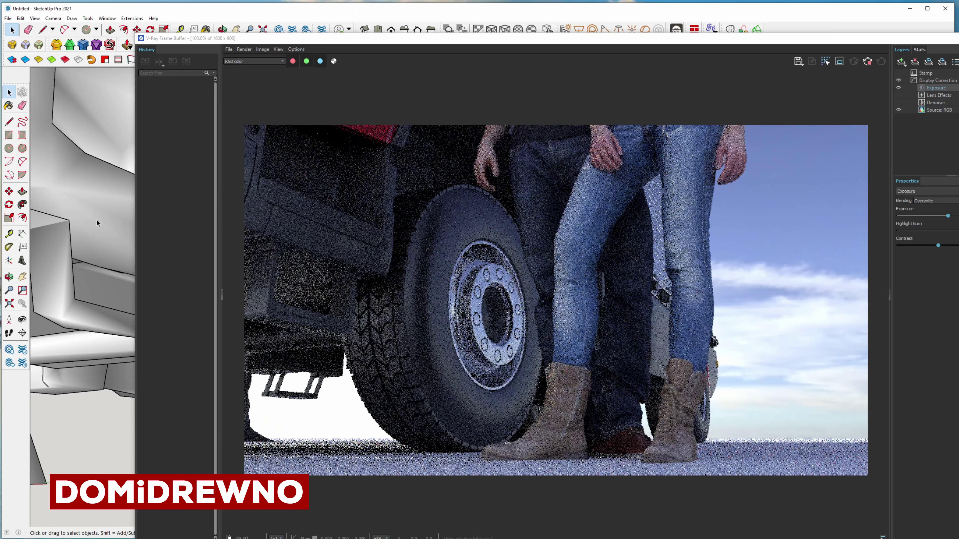
scroll(97, 219, "up", 2)
scroll(97, 219, "up", 1)
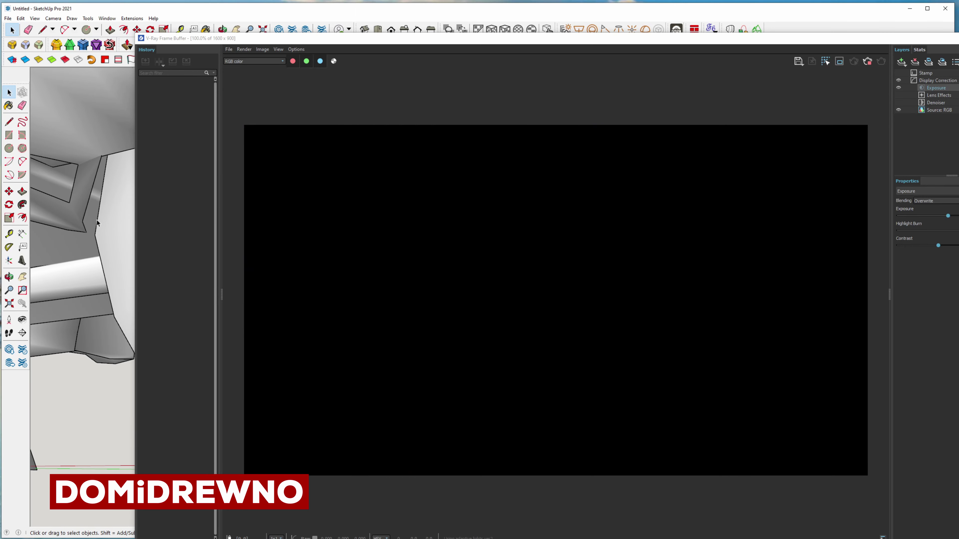
scroll(96, 219, "up", 1)
scroll(97, 219, "up", 1)
scroll(97, 220, "up", 1)
scroll(97, 220, "up", 1)
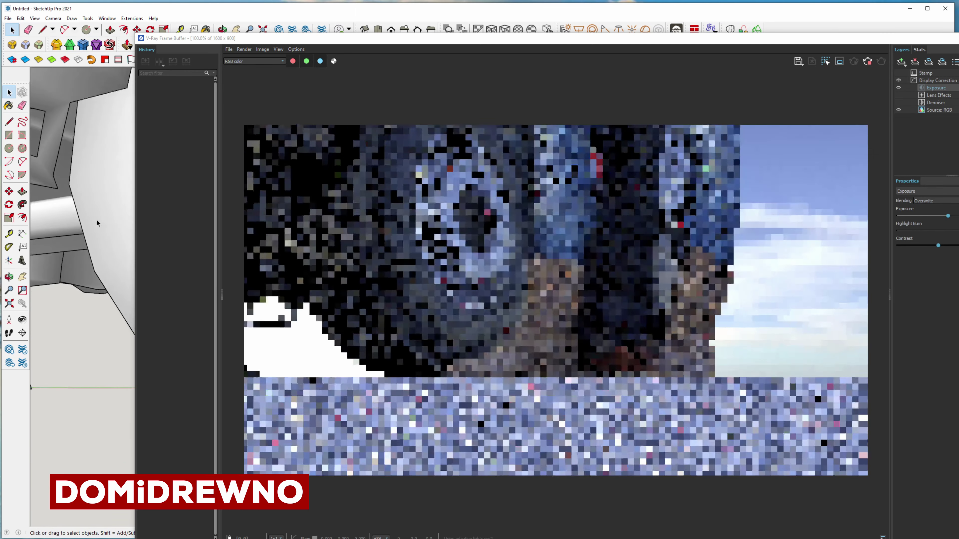
scroll(95, 218, "up", 1)
scroll(96, 219, "up", 1)
scroll(96, 218, "up", 1)
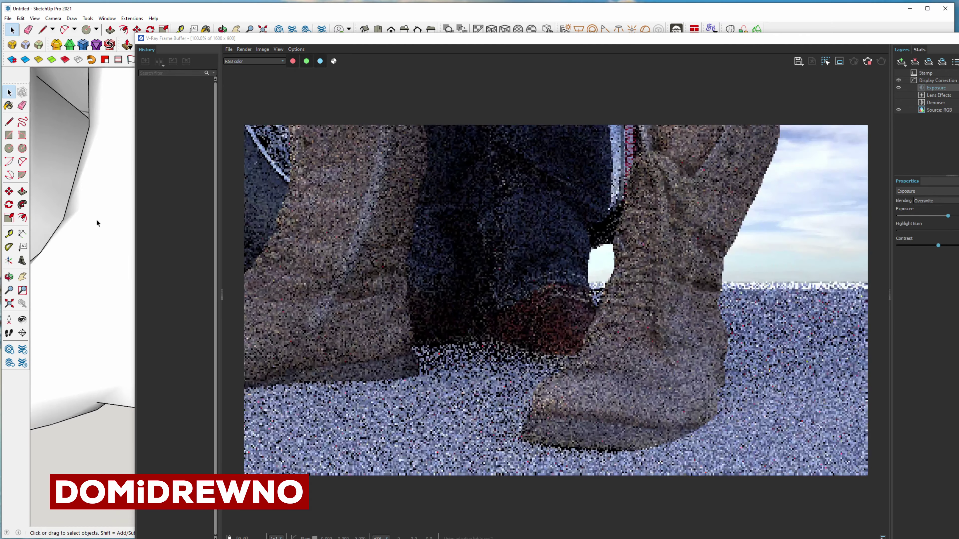